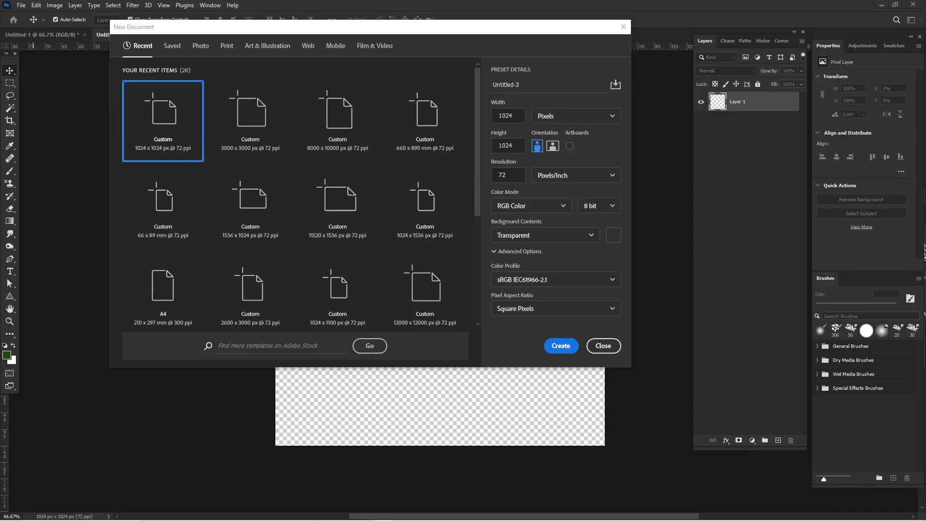
# - Create a new 1024 x 1024 px RGB document at 72 pixels/inch with transparent background contents
pyautogui.moveTo(294, 518)
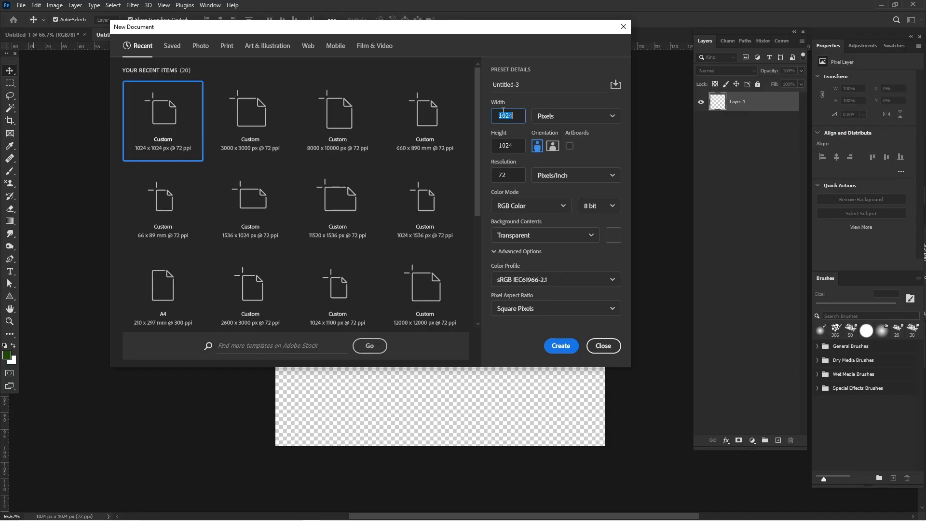
pyautogui.click(560, 117)
pyautogui.click(564, 134)
pyautogui.click(560, 346)
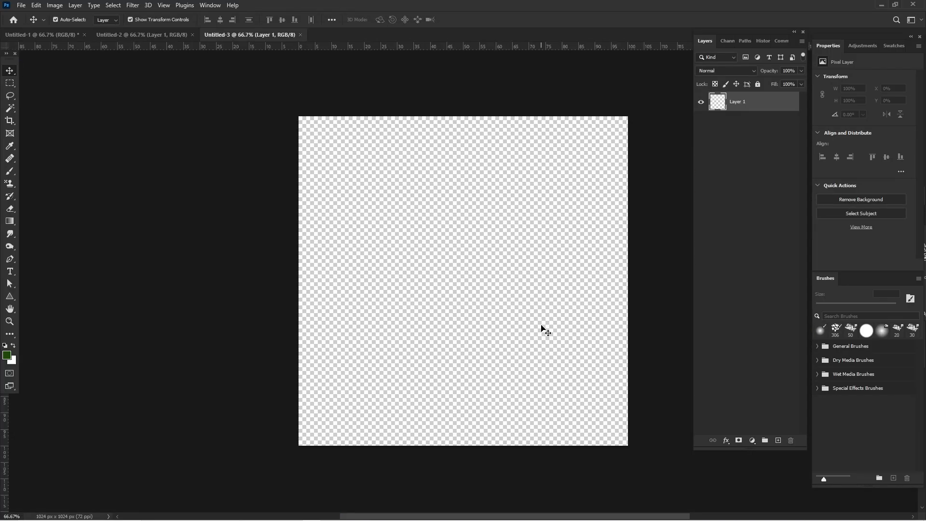
pyautogui.hscroll(3, 536, 323)
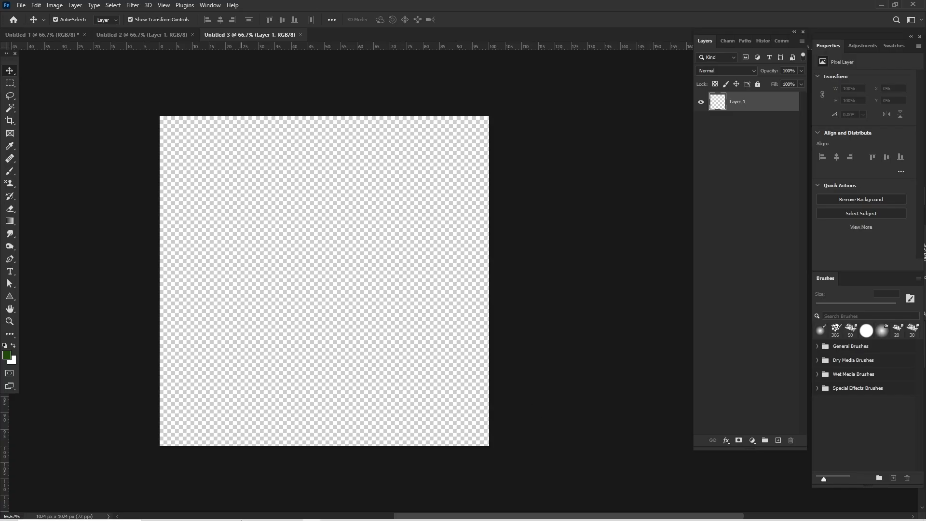
# - Place the beach image 879e1effa12b3d38c1564b1de3e8cc11.jpg from the SERVE HOT folder into the new document
pyautogui.moveTo(239, 519)
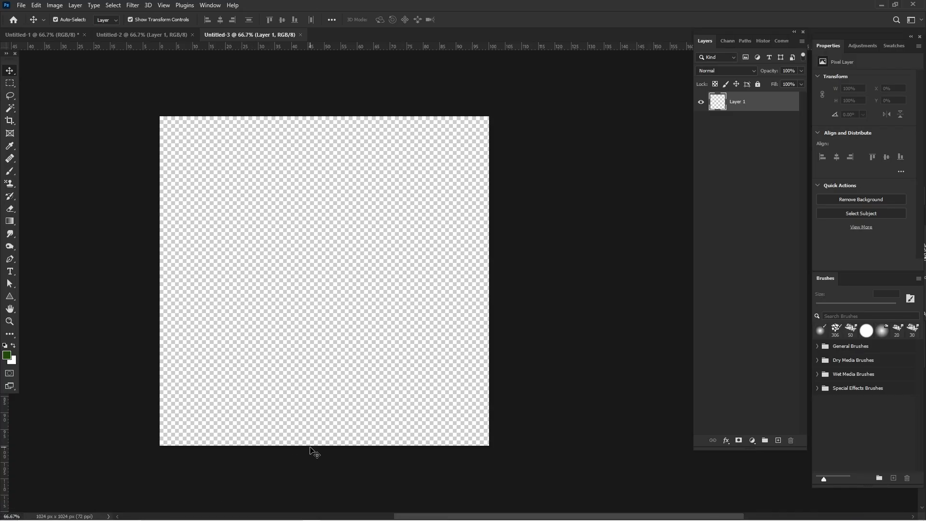
pyautogui.moveTo(329, 519)
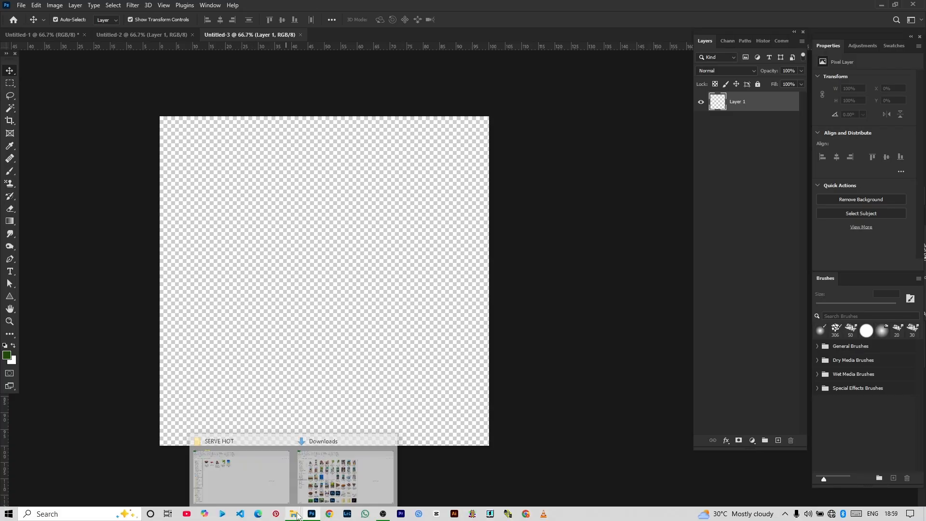
pyautogui.click(258, 470)
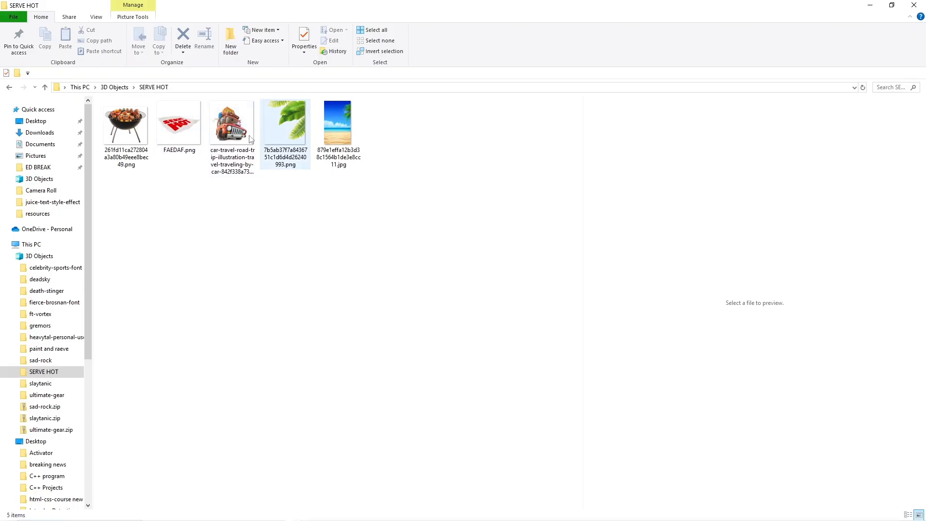
pyautogui.click(348, 132)
pyautogui.moveTo(345, 154); pyautogui.dragTo(330, 314)
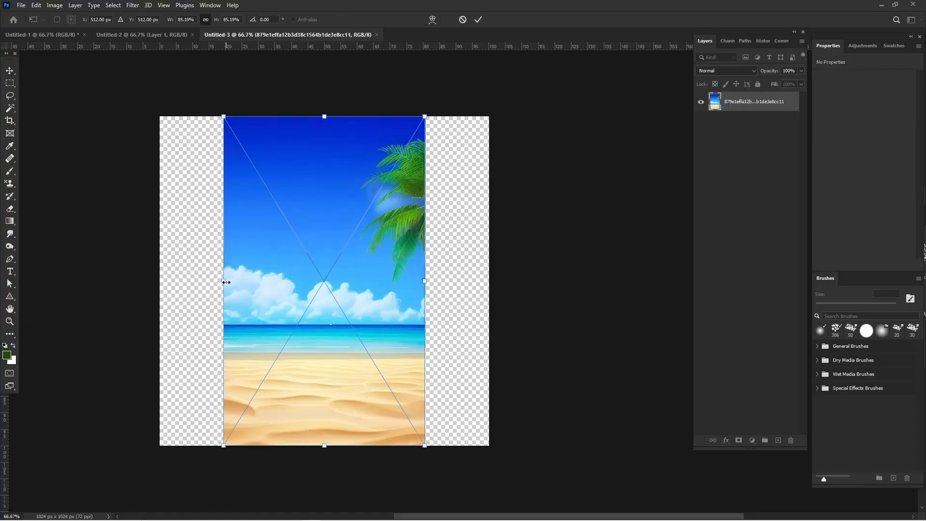
# - Scale the beach image proportionally to about 139% to span the canvas width, and shift it up to show more sand
pyautogui.moveTo(223, 281); pyautogui.dragTo(160, 280)
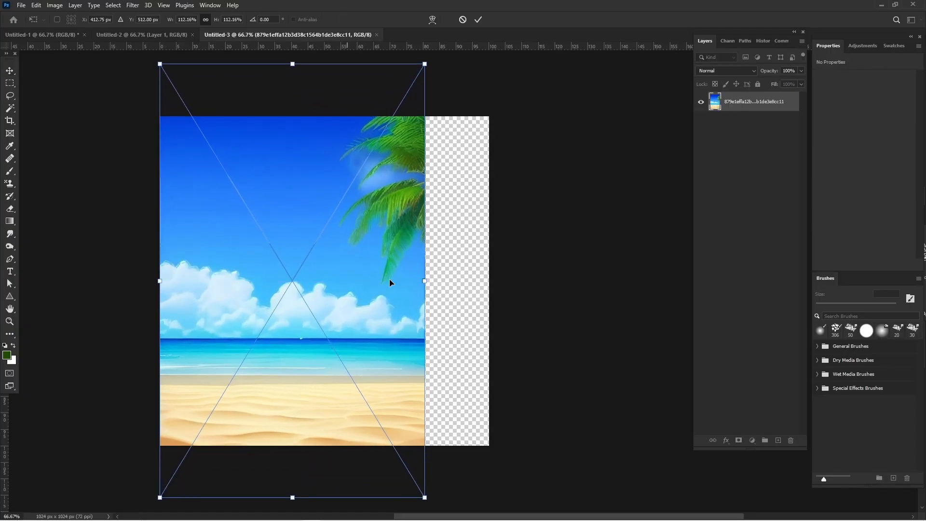
pyautogui.moveTo(428, 279); pyautogui.dragTo(488, 280)
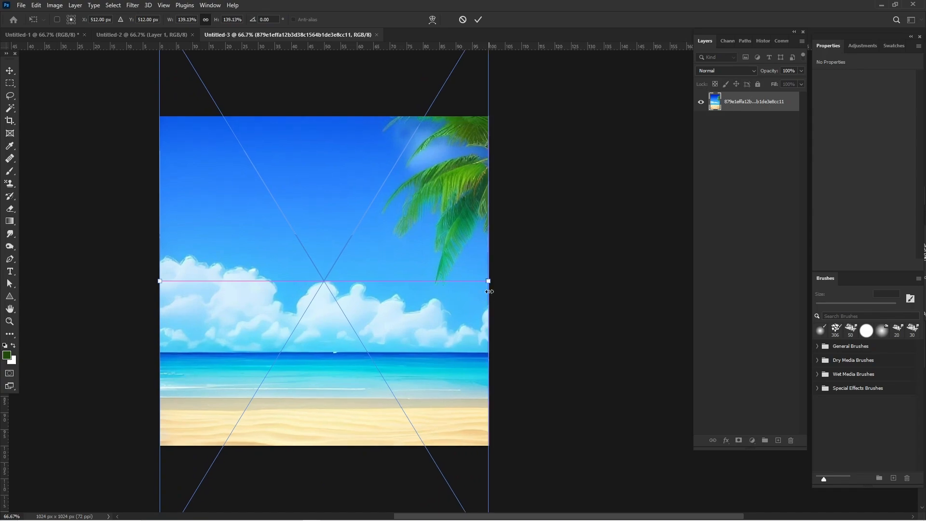
pyautogui.moveTo(439, 340); pyautogui.dragTo(434, 296)
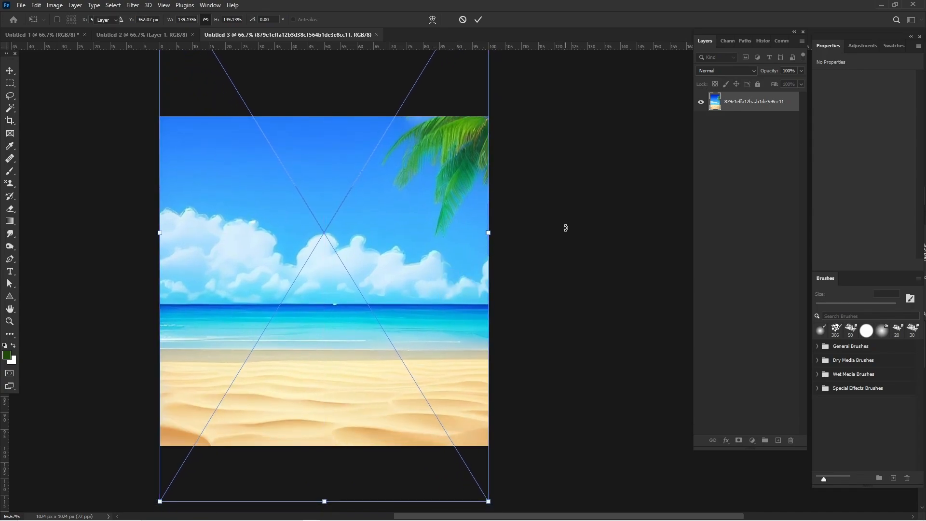
pyautogui.press('Return')
pyautogui.click(657, 227)
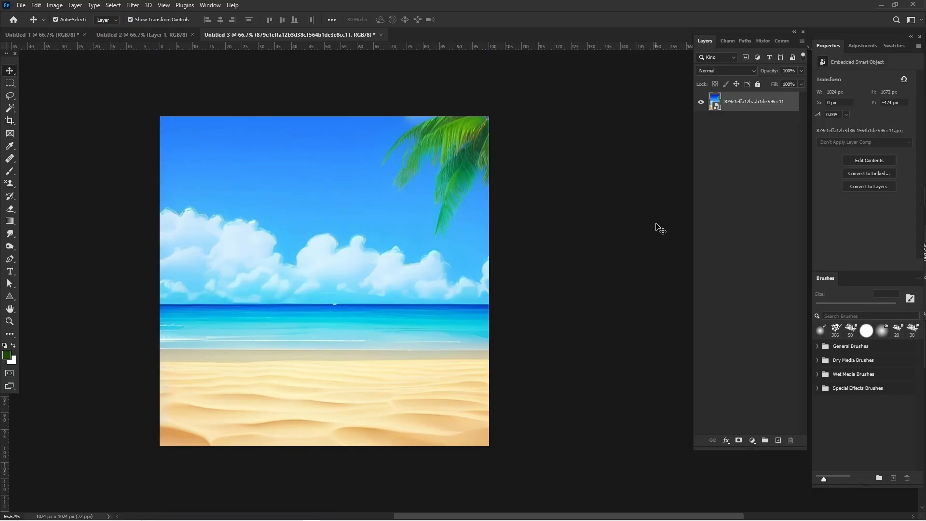
# - Place the car travel road trip illustration from the SERVE HOT folder above the beach background
pyautogui.moveTo(353, 514)
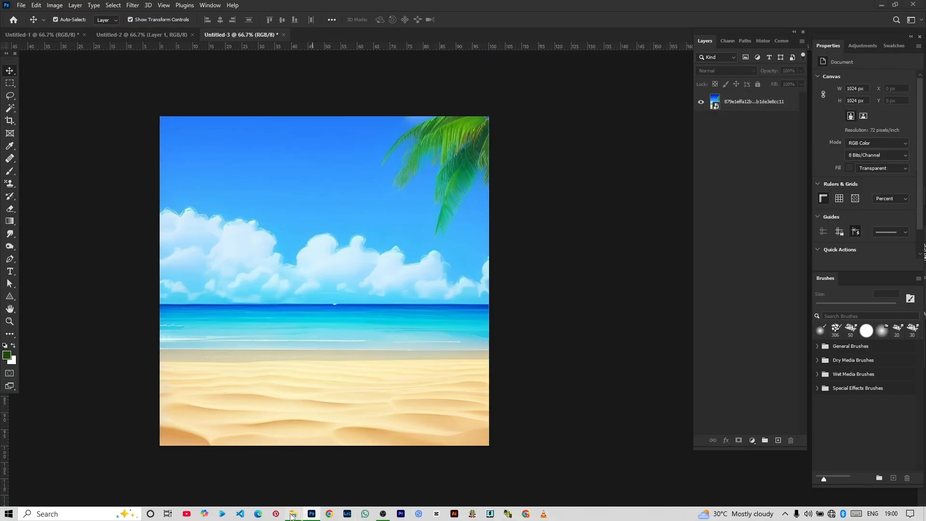
pyautogui.moveTo(293, 513)
pyautogui.click(254, 485)
pyautogui.click(231, 124)
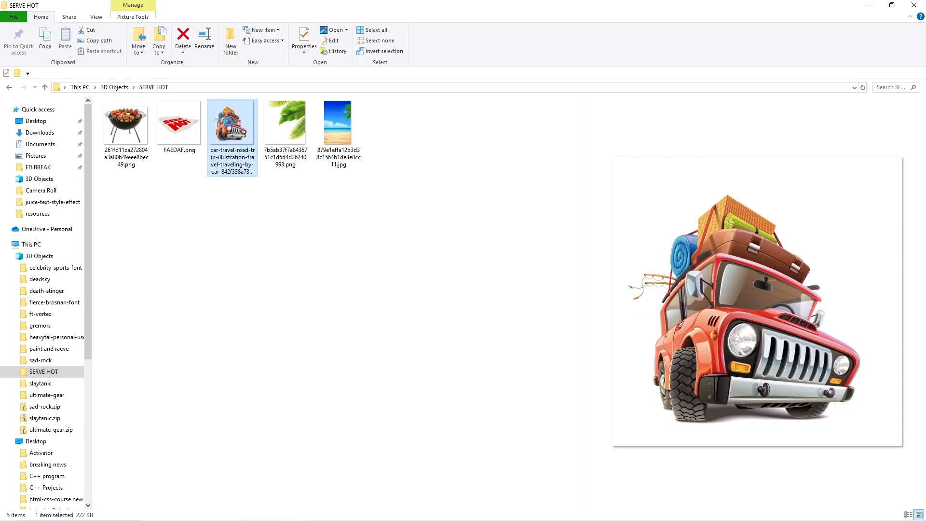
pyautogui.moveTo(231, 125); pyautogui.dragTo(325, 422)
# - Scale the car illustration to about 123% and position it on the sand near the middle of the canvas
pyautogui.moveTo(349, 386); pyautogui.dragTo(355, 384)
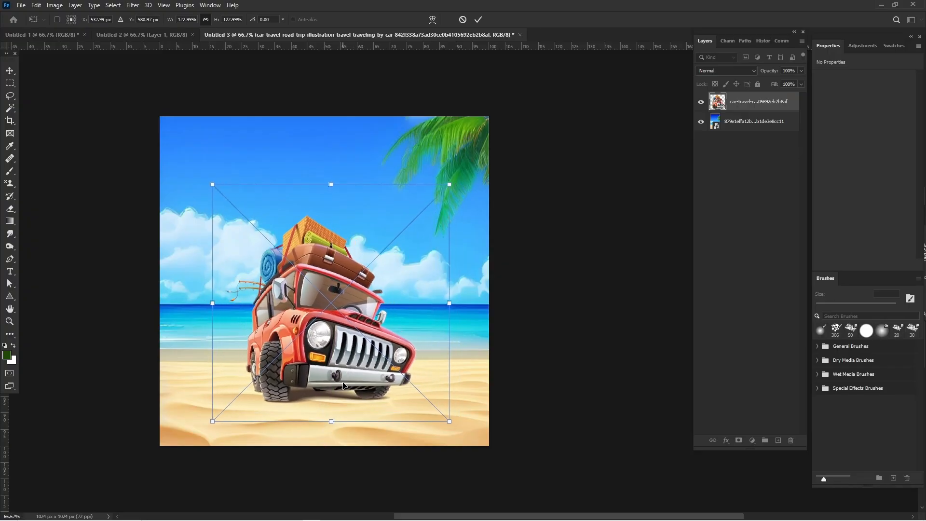
pyautogui.press('Return')
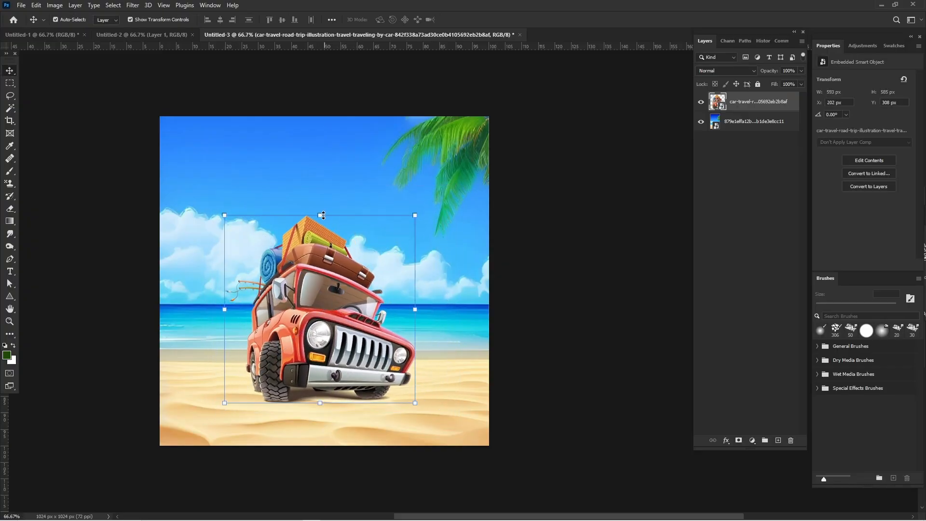
pyautogui.click(323, 215)
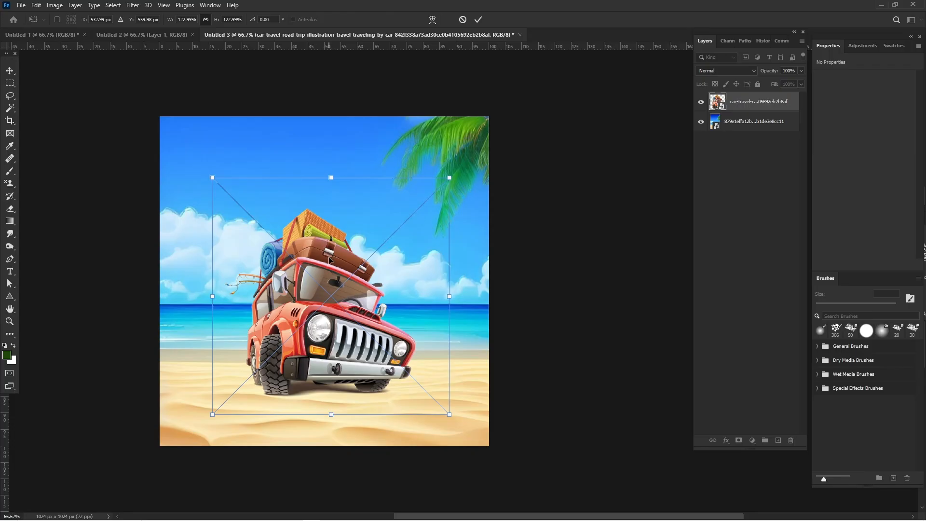
pyautogui.press('Return')
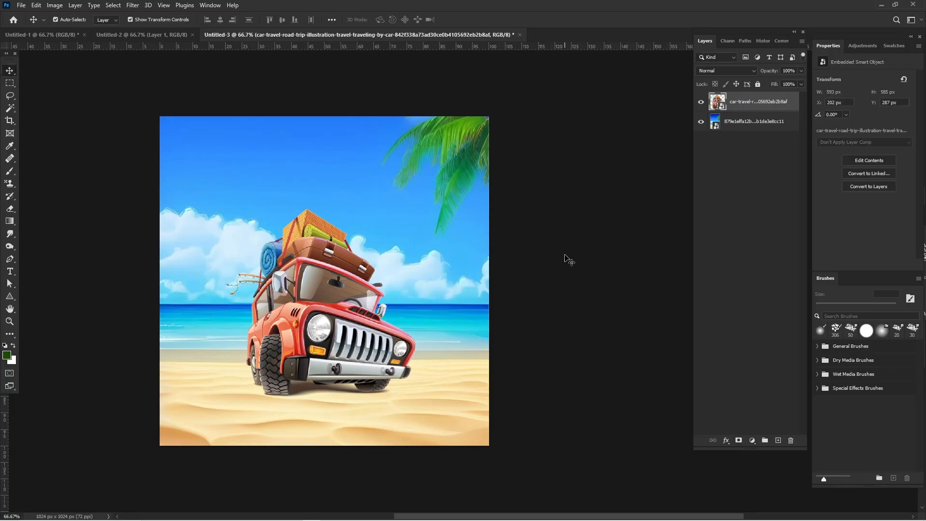
# - Add a centered text layer reading "PICNIC GRILL" on two lines with the Type tool
pyautogui.click(21, 236)
pyautogui.click(10, 271)
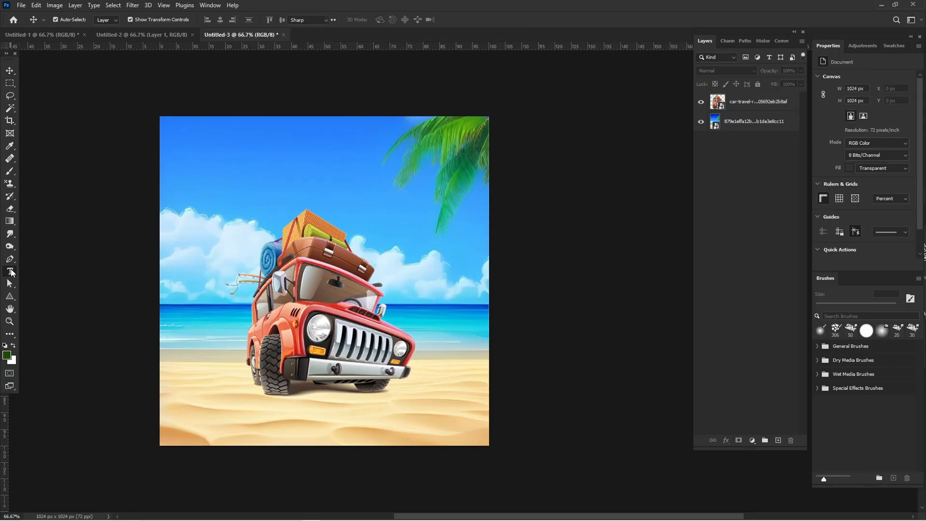
pyautogui.click(243, 163)
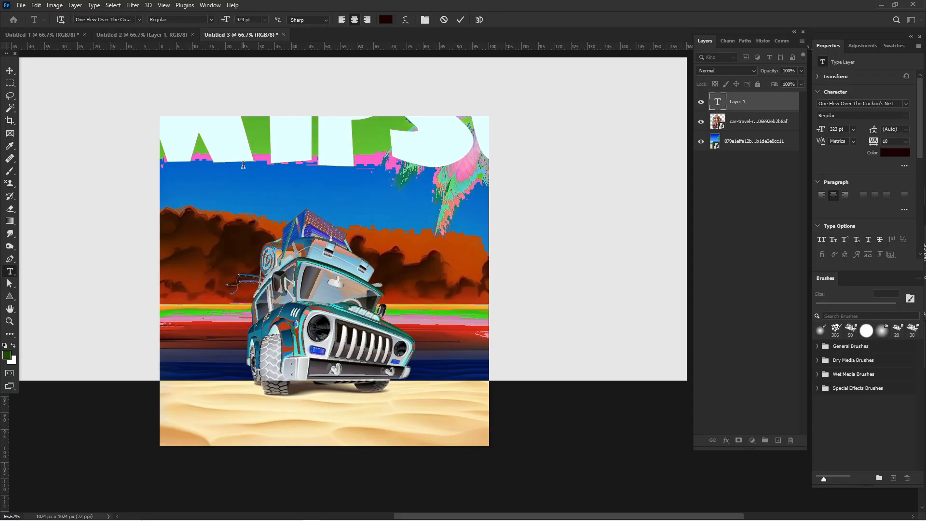
pyautogui.write('PICNIC')
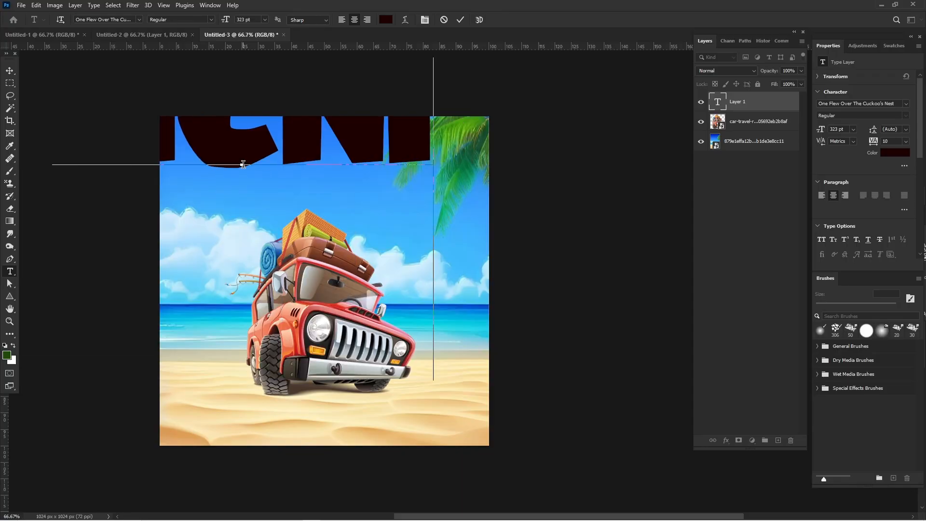
pyautogui.press('Return')
pyautogui.write('G')
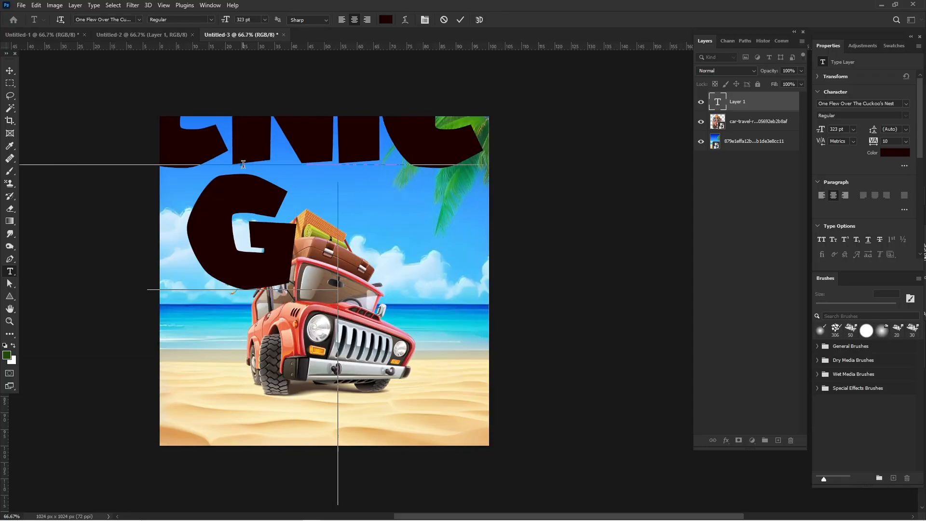
pyautogui.write('RILL')
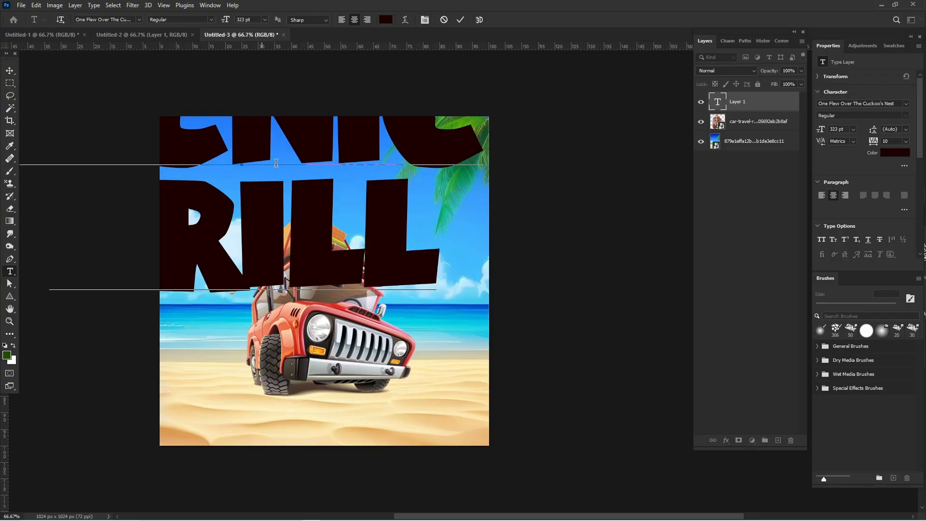
# - Set the whole PICNIC GRILL text to 201 pt and center it horizontally over the upper half of the image
pyautogui.hotkey('ctrl', 'a')
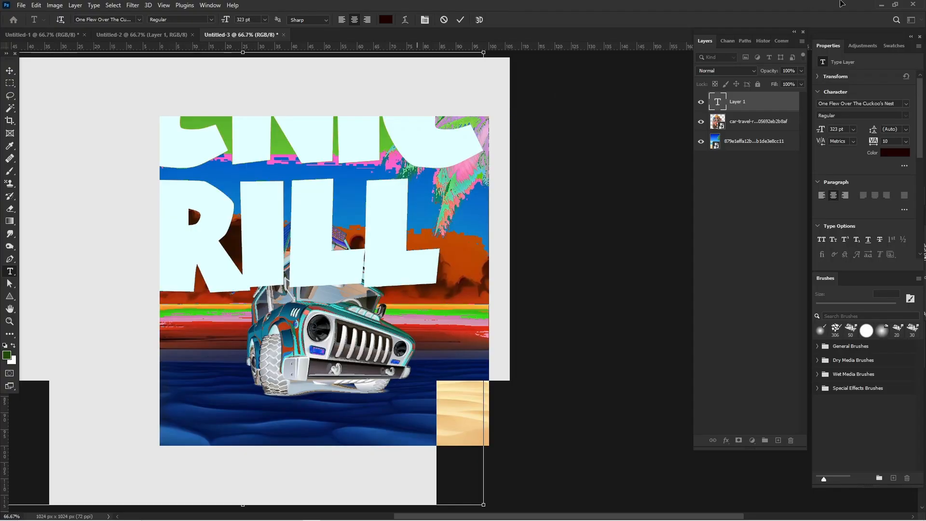
pyautogui.moveTo(823, 133); pyautogui.dragTo(765, 134)
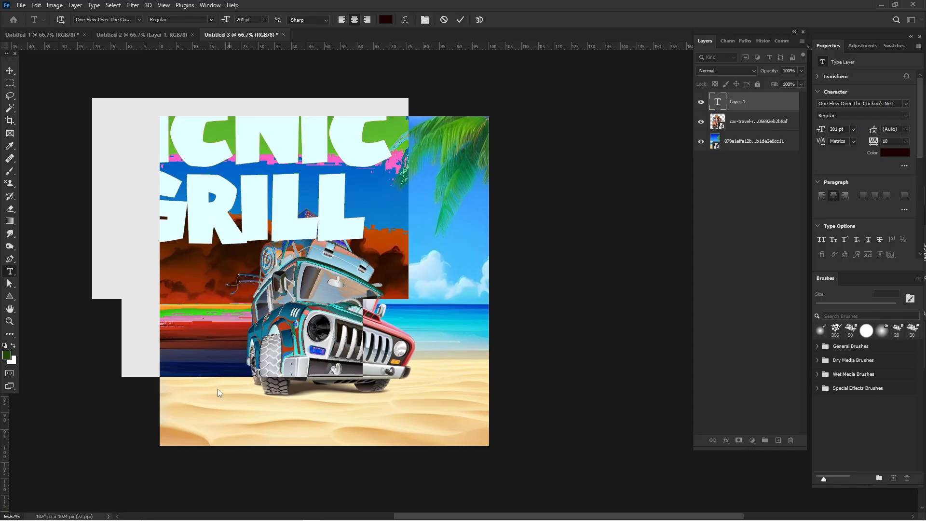
pyautogui.click(296, 451)
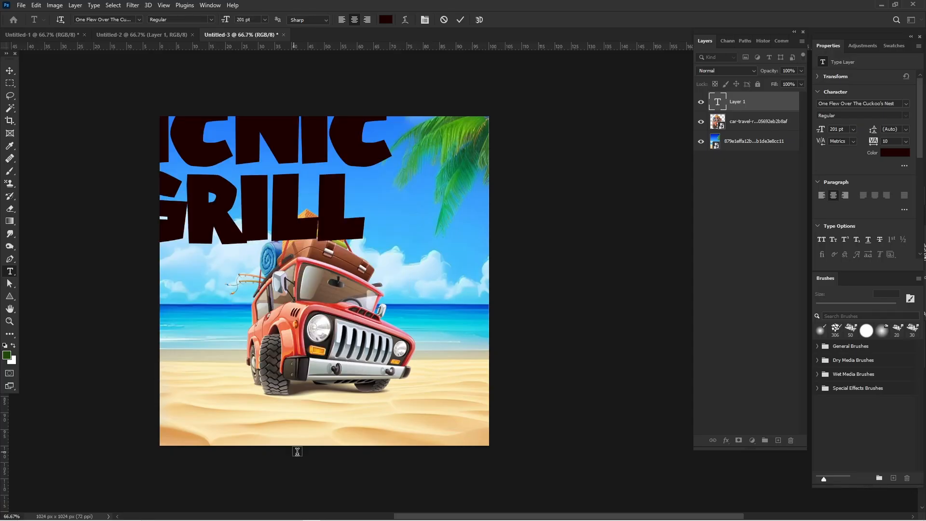
pyautogui.click(245, 130)
pyautogui.click(16, 74)
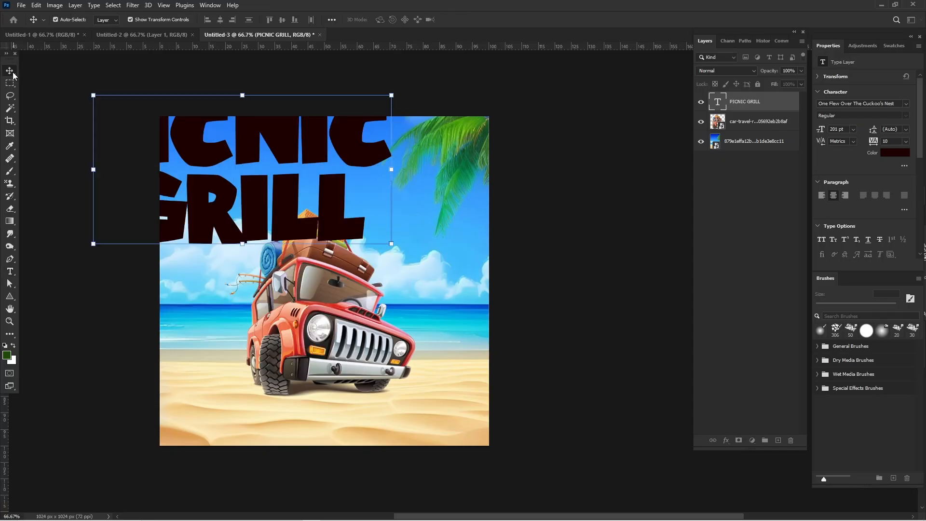
pyautogui.moveTo(191, 119); pyautogui.dragTo(273, 177)
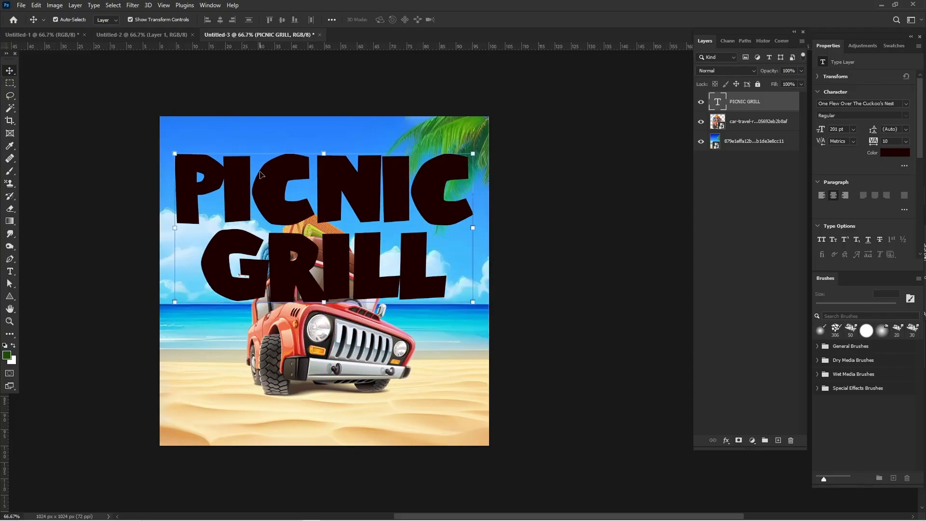
pyautogui.doubleClick(260, 176)
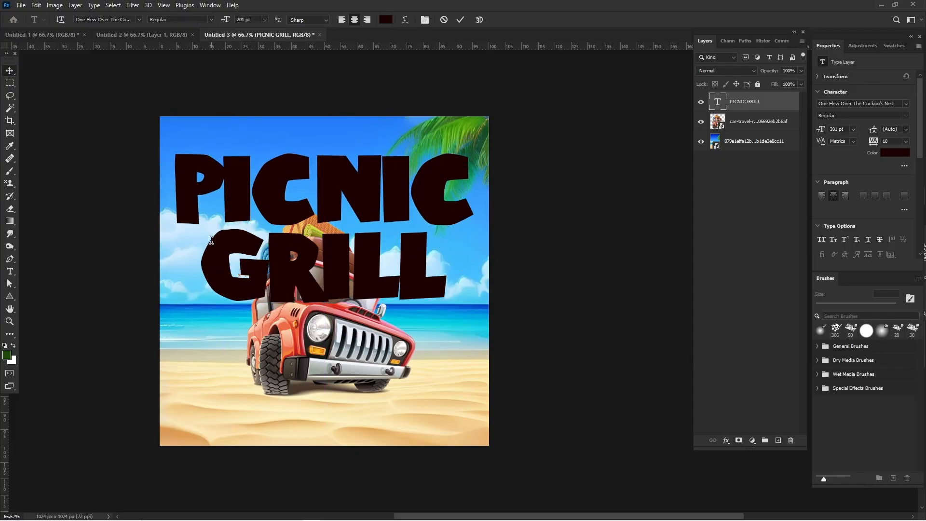
pyautogui.doubleClick(320, 267)
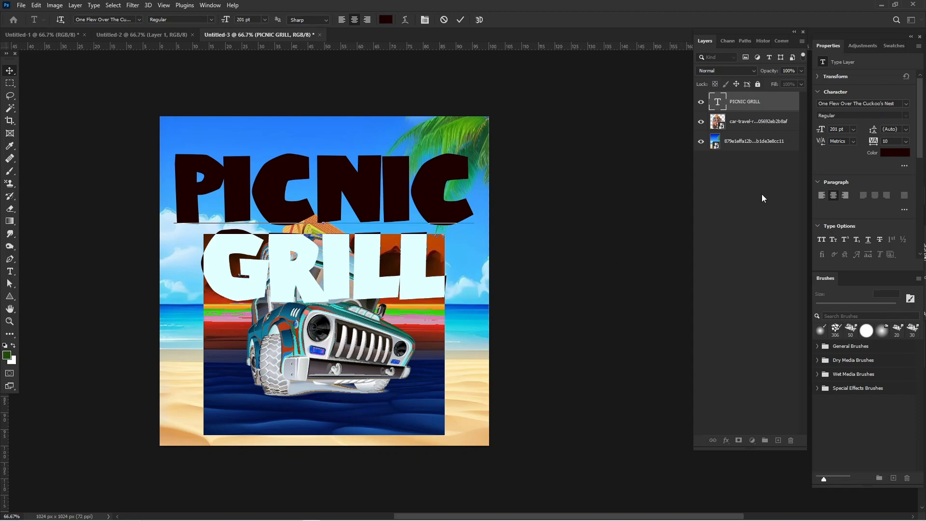
pyautogui.moveTo(832, 170); pyautogui.dragTo(305, 245)
pyautogui.click(496, 220)
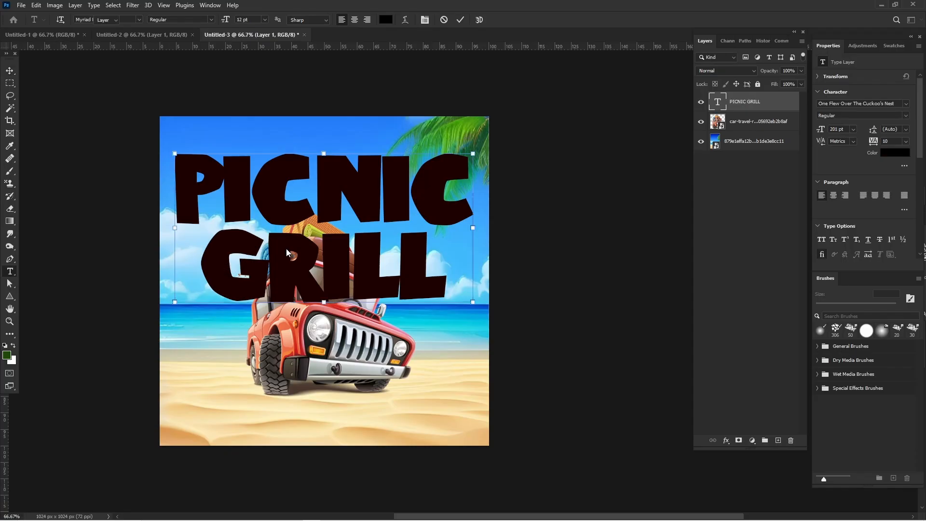
# - Enlarge only the word GRILL in the title to a font size of 287 pt
pyautogui.doubleClick(220, 240)
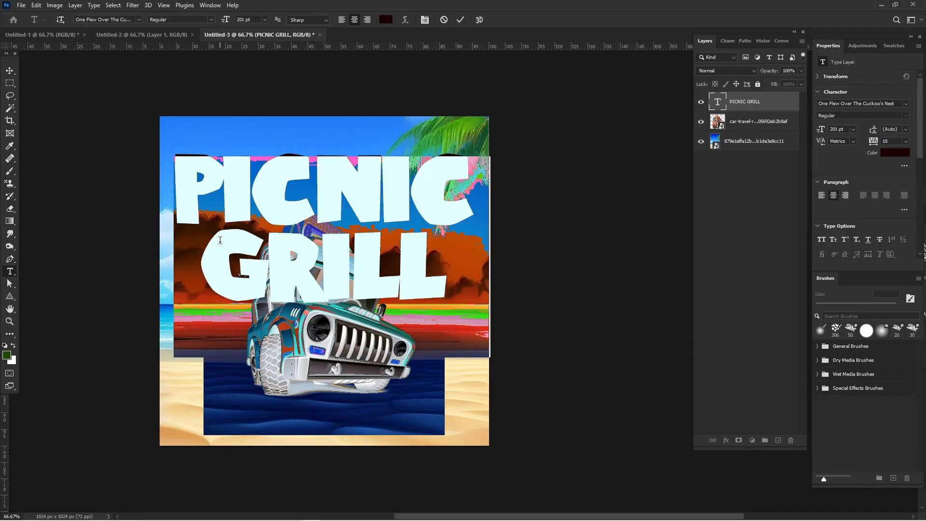
pyautogui.moveTo(207, 271); pyautogui.dragTo(562, 282)
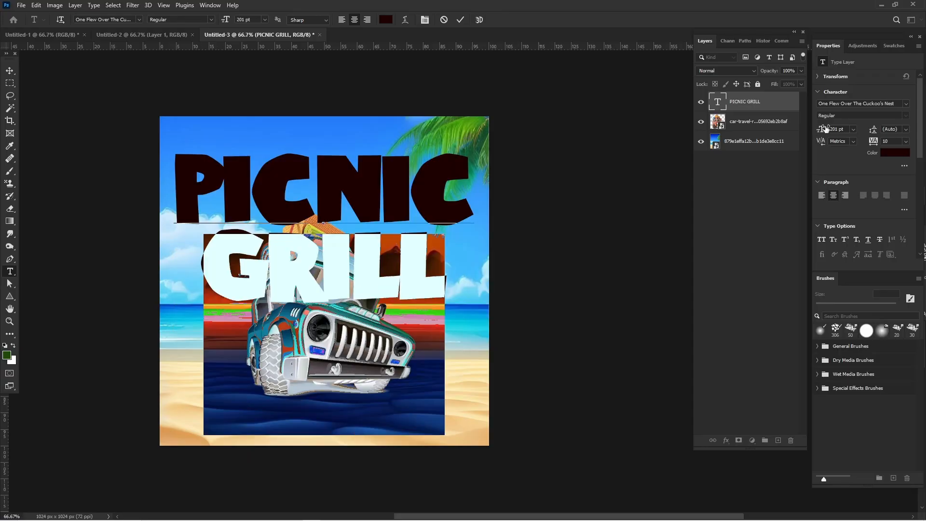
pyautogui.moveTo(866, 129); pyautogui.dragTo(861, 131)
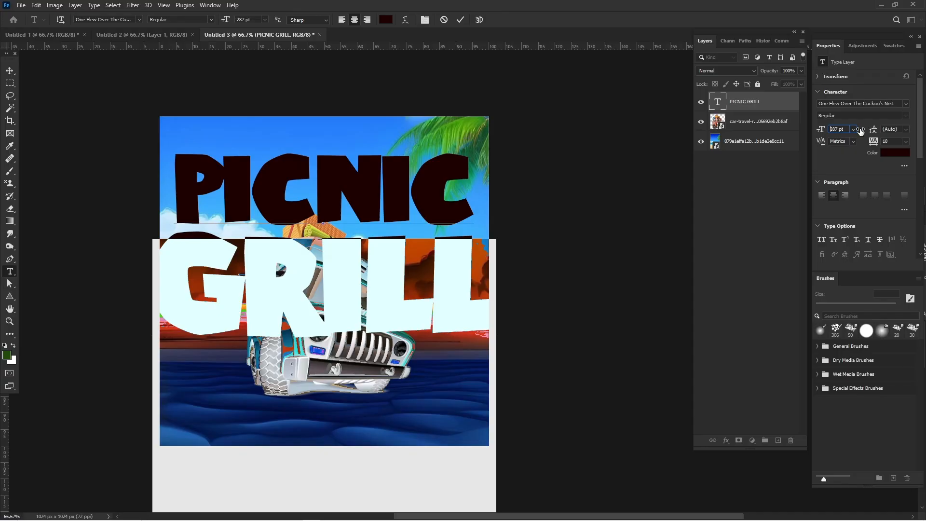
# - Recolor the word GRILL in the title dark green, #053800
pyautogui.click(884, 152)
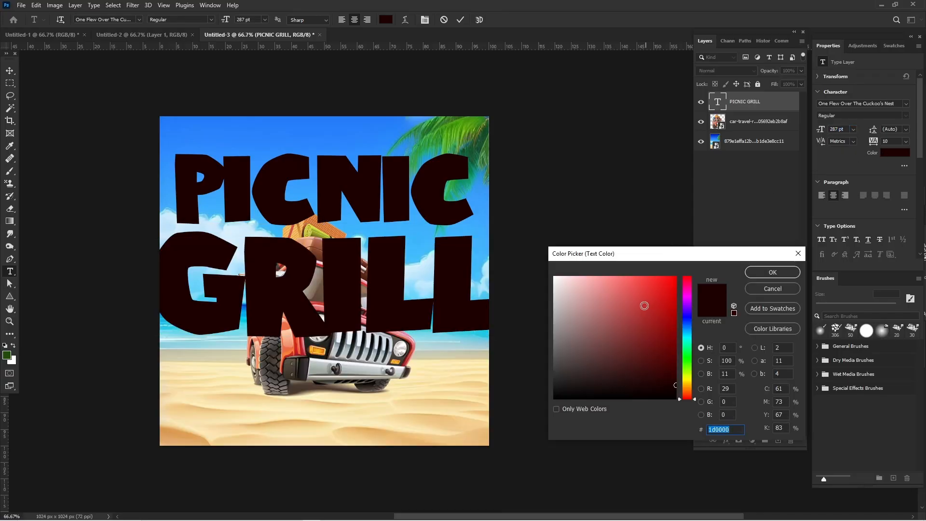
pyautogui.click(644, 305)
pyautogui.click(687, 364)
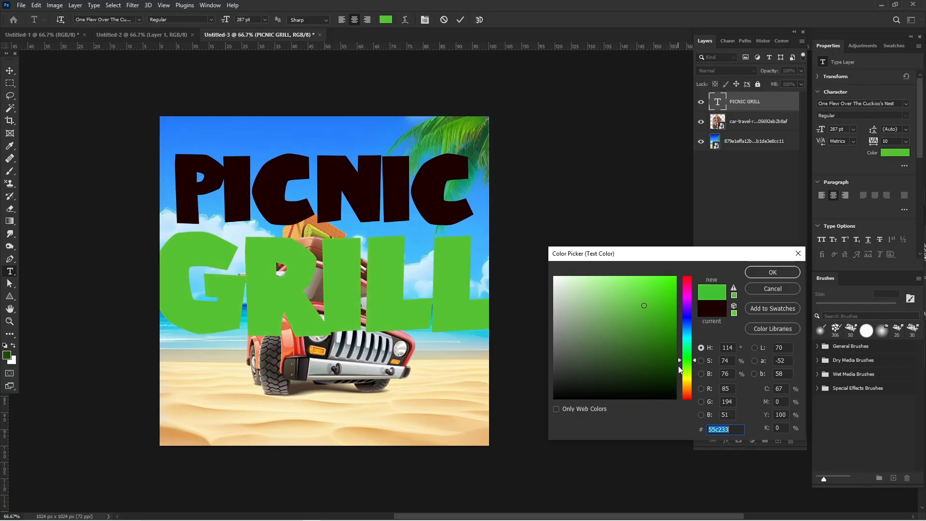
pyautogui.click(675, 365)
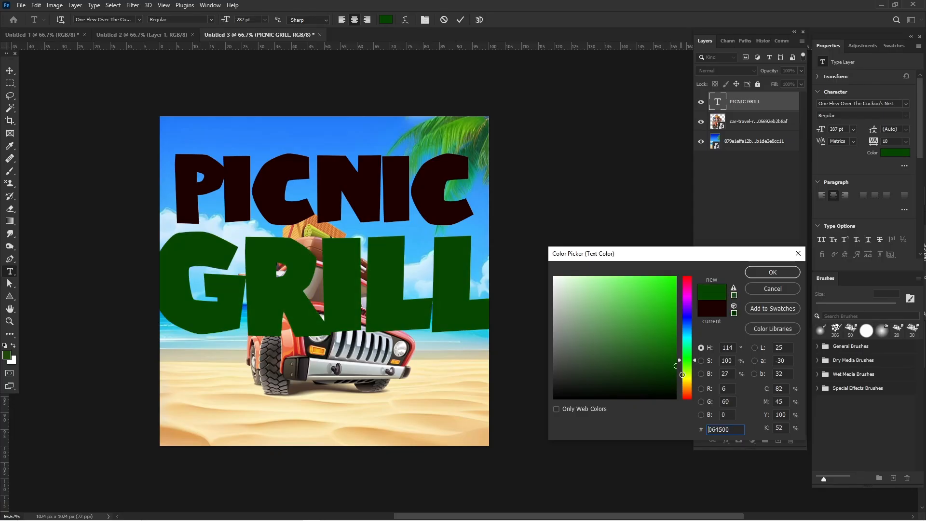
pyautogui.moveTo(682, 374)
pyautogui.mouseDown()
pyautogui.moveTo(664, 358)
pyautogui.moveTo(675, 378)
pyautogui.moveTo(676, 369)
pyautogui.mouseUp()
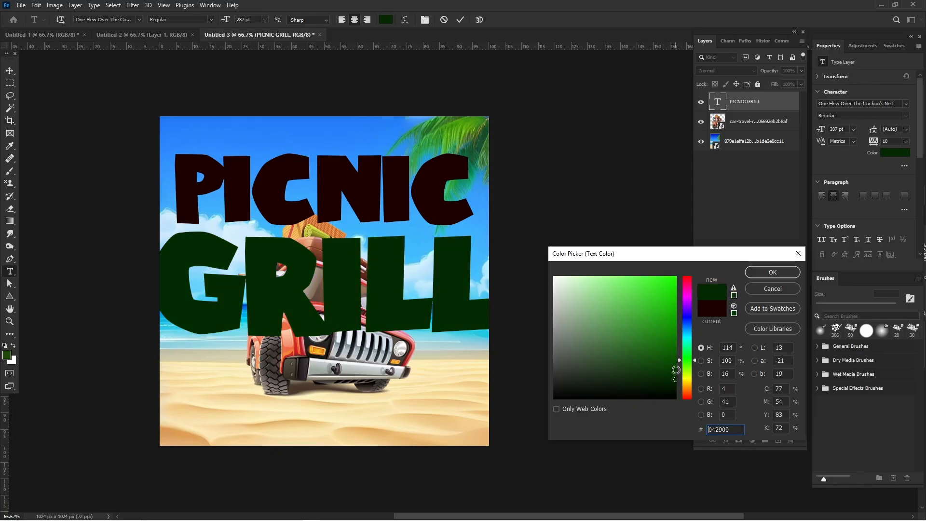
pyautogui.click(676, 372)
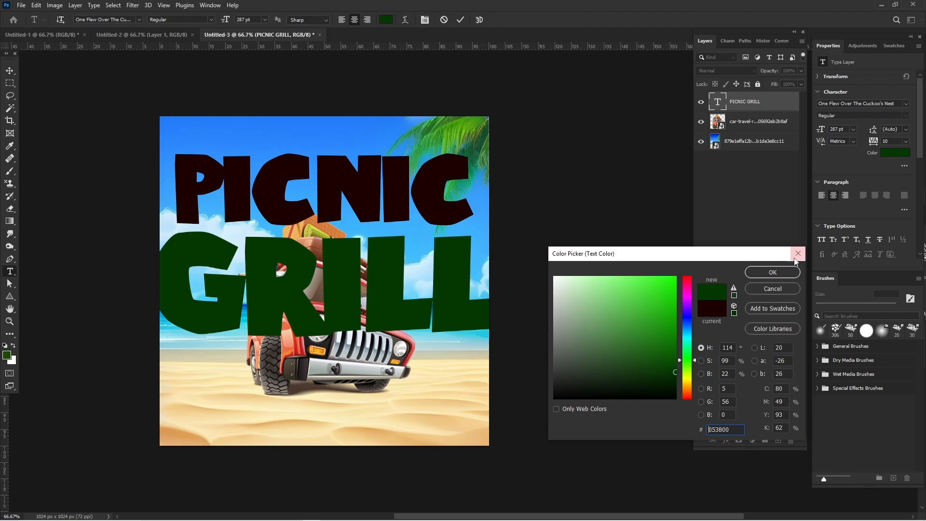
pyautogui.click(783, 273)
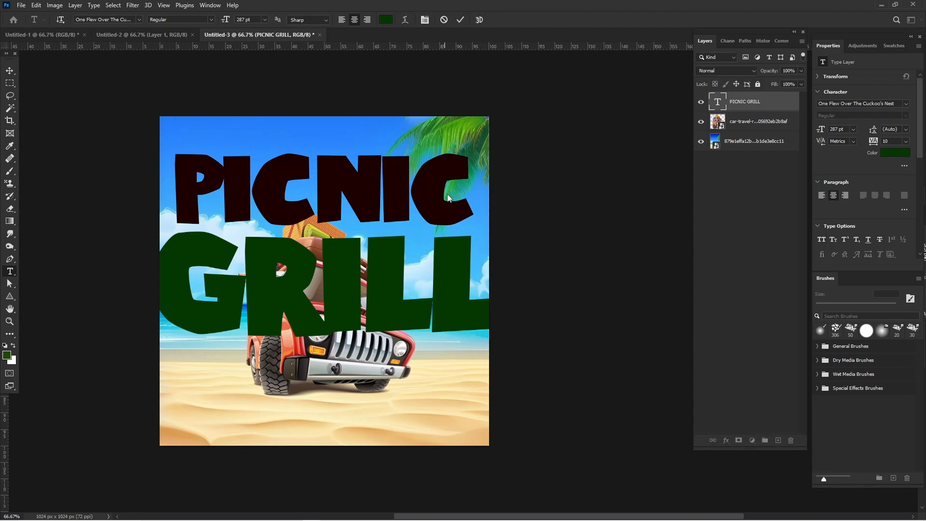
# - Select the word PICNIC in the title and recolor it dark red, #5f0000
pyautogui.moveTo(461, 193); pyautogui.dragTo(188, 152)
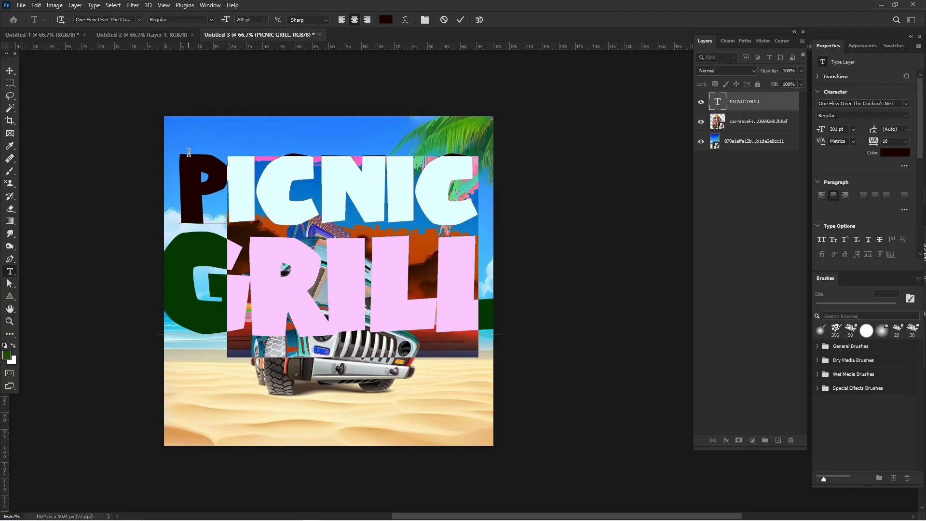
pyautogui.click(181, 172)
pyautogui.hotkey('ctrl', 'a')
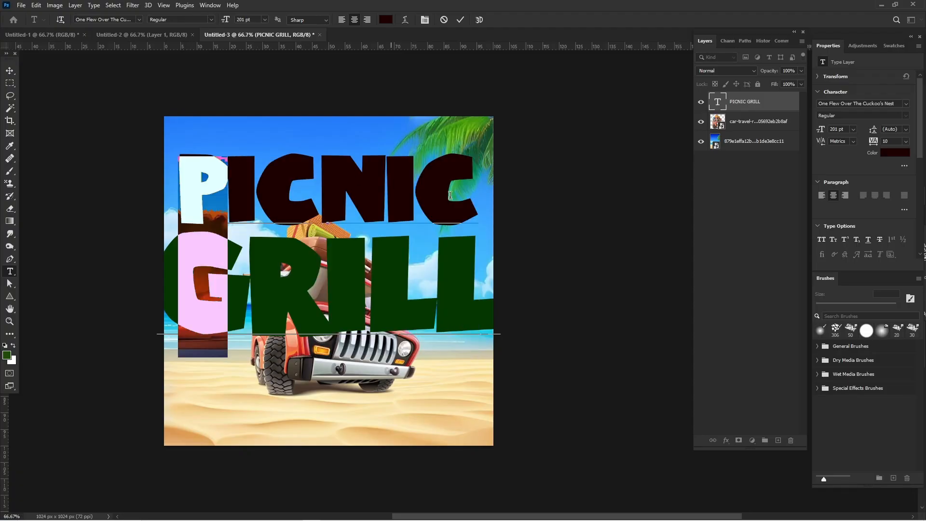
pyautogui.moveTo(924, 186); pyautogui.dragTo(893, 155)
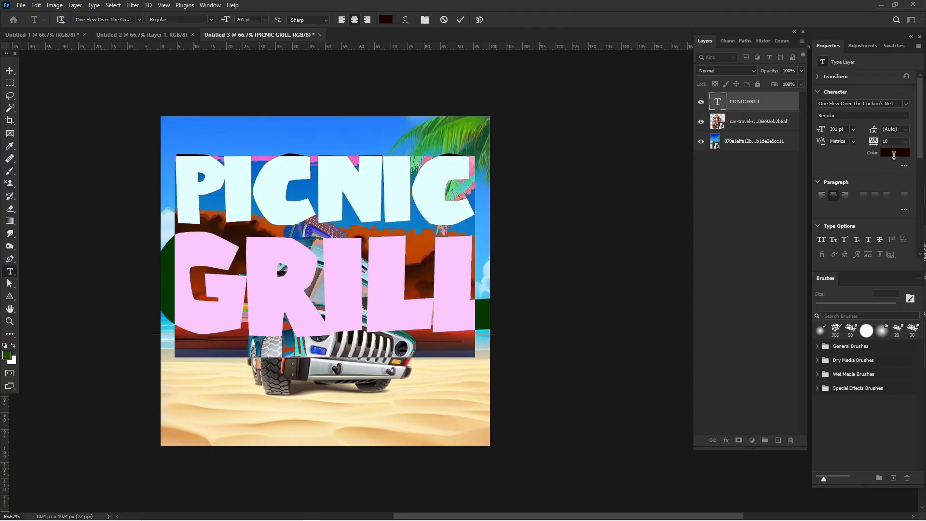
pyautogui.click(893, 155)
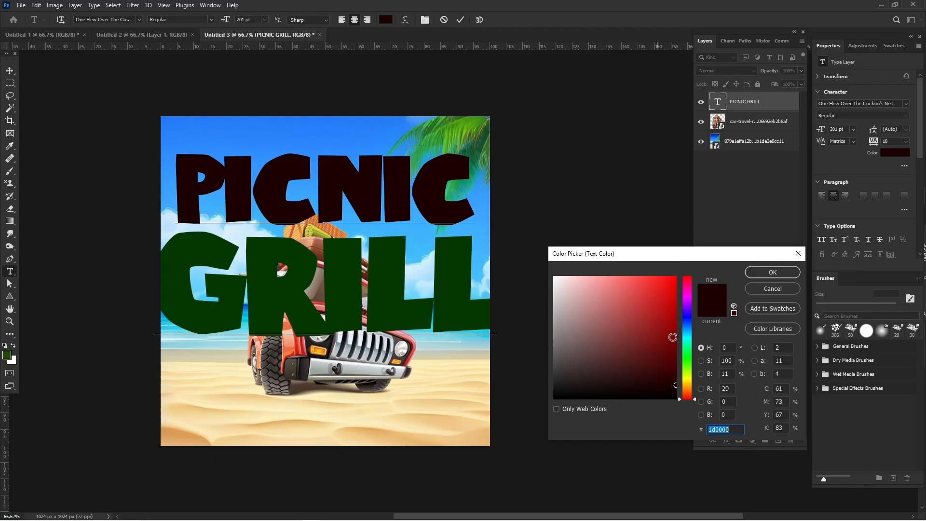
pyautogui.click(675, 353)
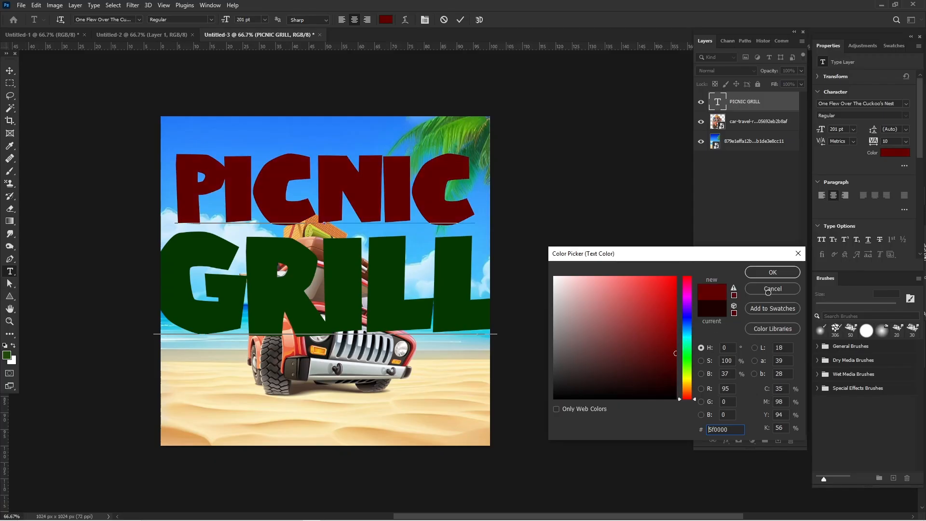
pyautogui.click(783, 277)
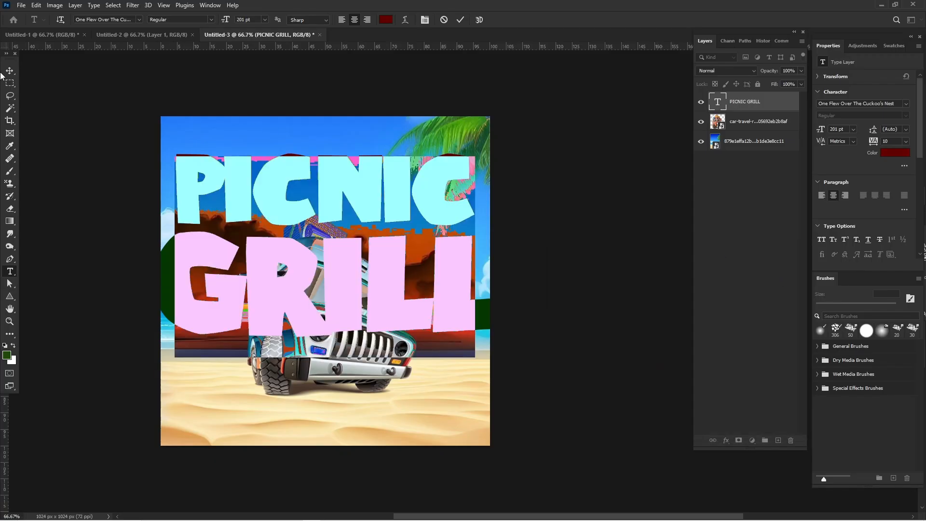
# - Scale the PICNIC GRILL title down to about 73% and position it centered in the sky above the car
pyautogui.click(10, 71)
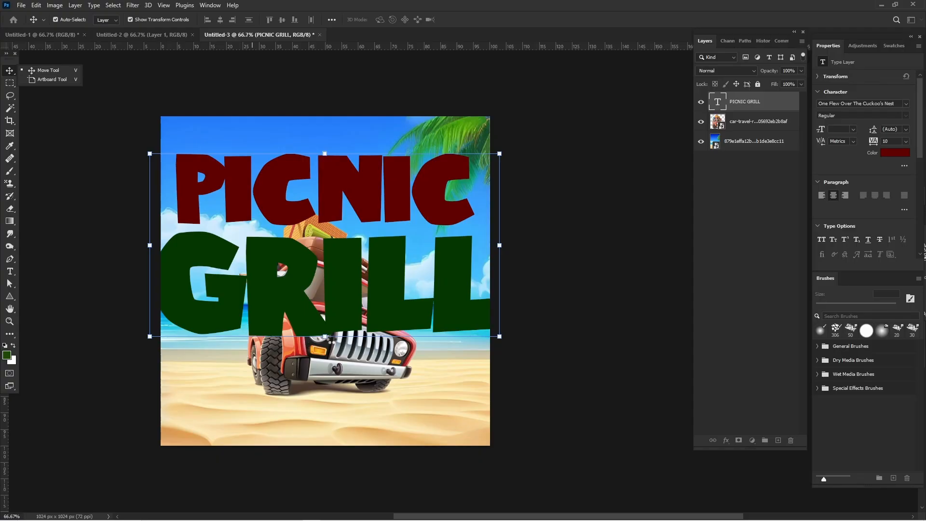
pyautogui.moveTo(327, 339); pyautogui.dragTo(318, 323)
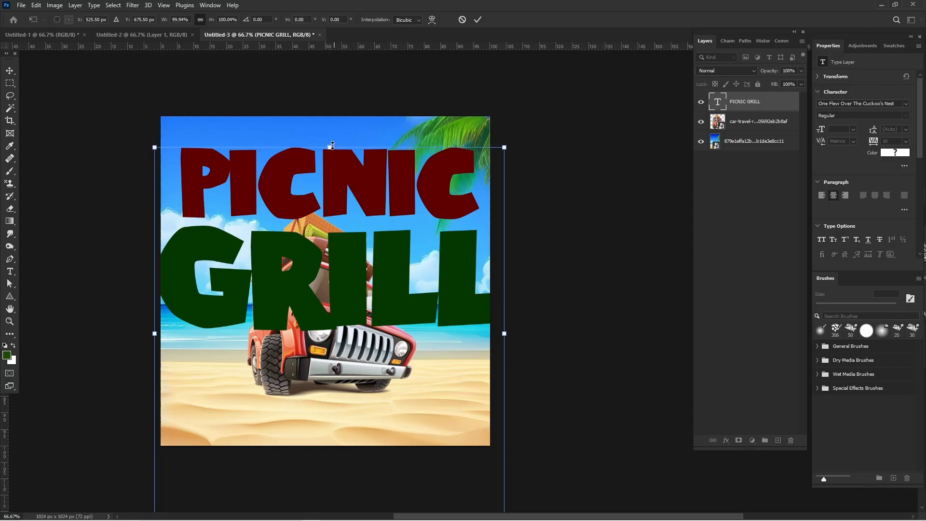
pyautogui.moveTo(332, 146); pyautogui.dragTo(340, 246)
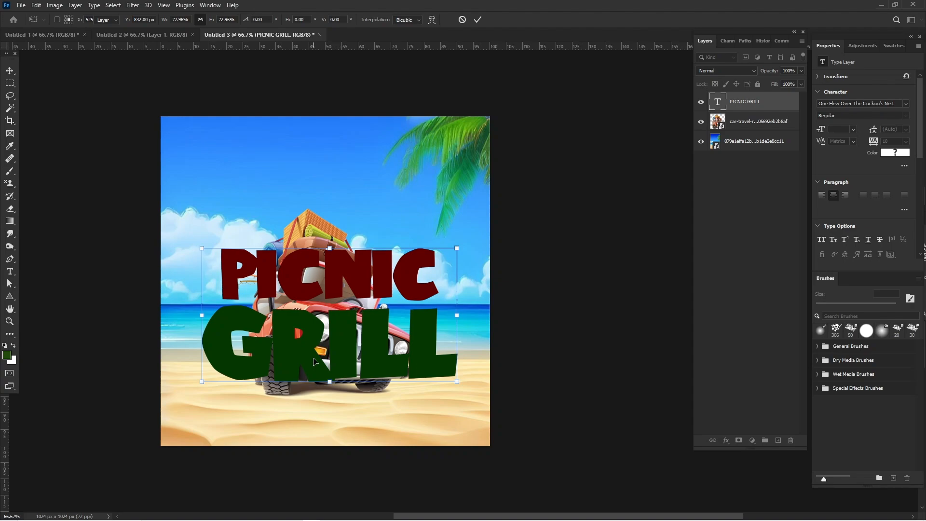
pyautogui.moveTo(313, 362); pyautogui.dragTo(313, 273)
pyautogui.press('Return')
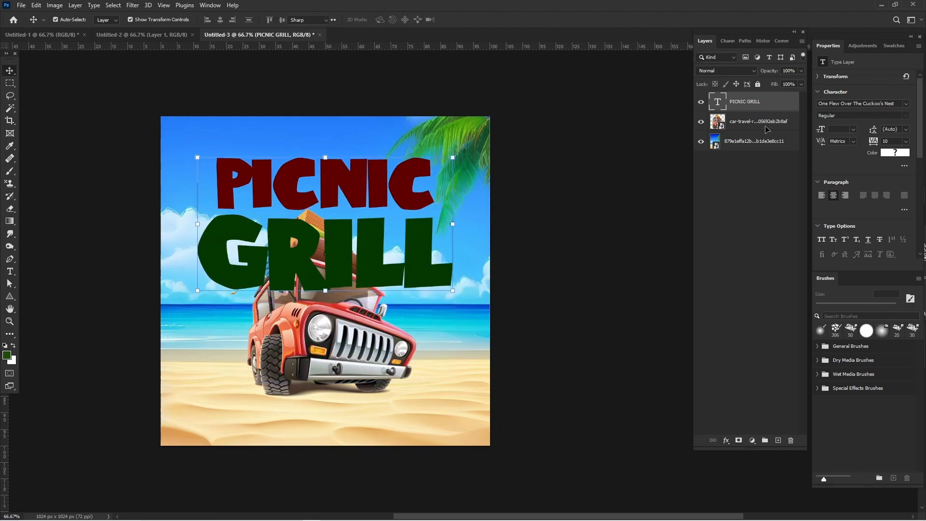
# - Reorder the PICNIC GRILL layer beneath the car layer and shift the car slightly down and to the right on the sand
pyautogui.click(588, 93)
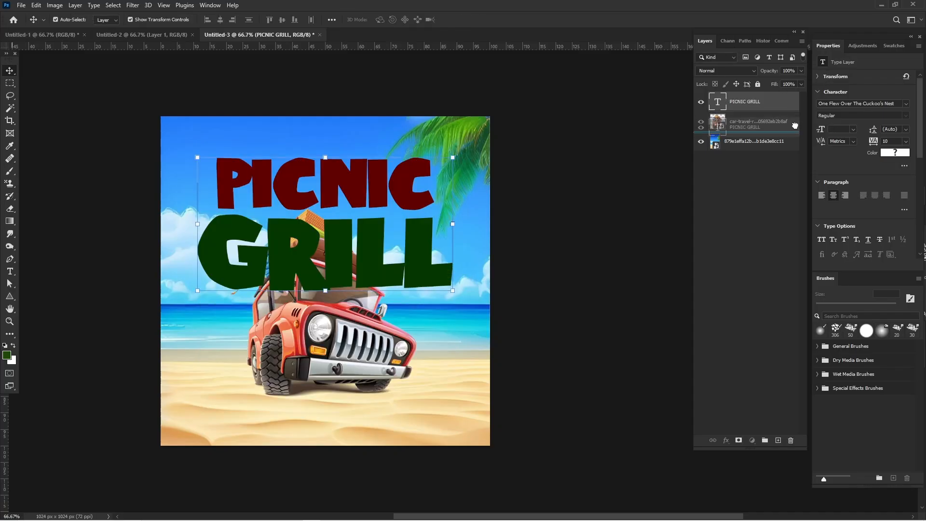
pyautogui.hotkey('ctrl', '[')
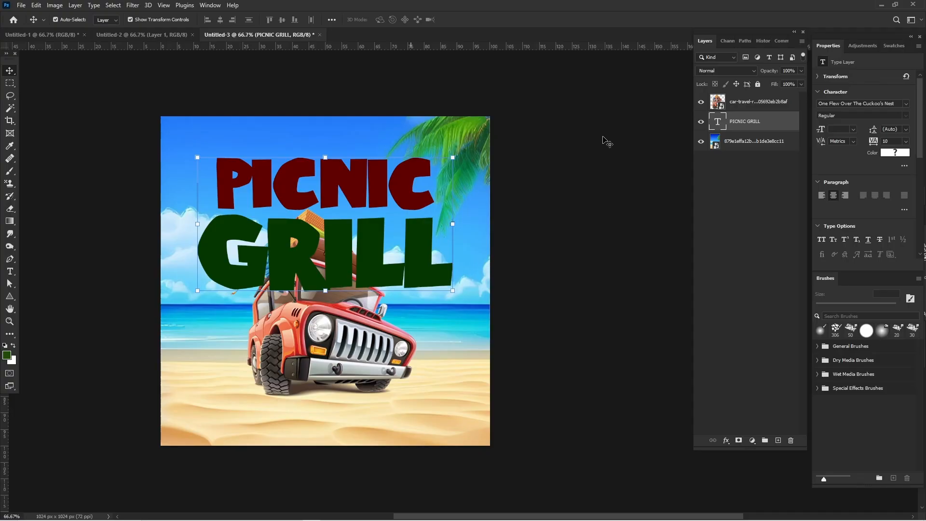
pyautogui.click(290, 369)
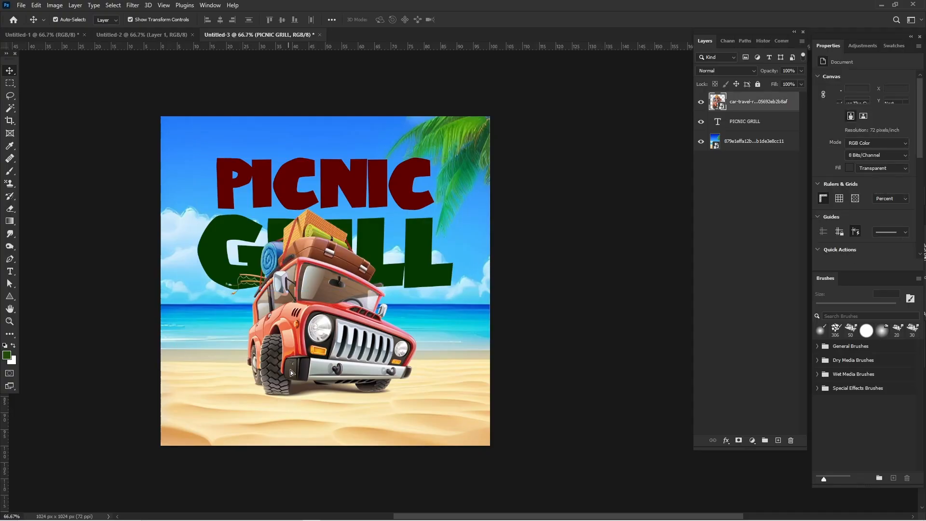
pyautogui.moveTo(291, 371); pyautogui.dragTo(304, 395)
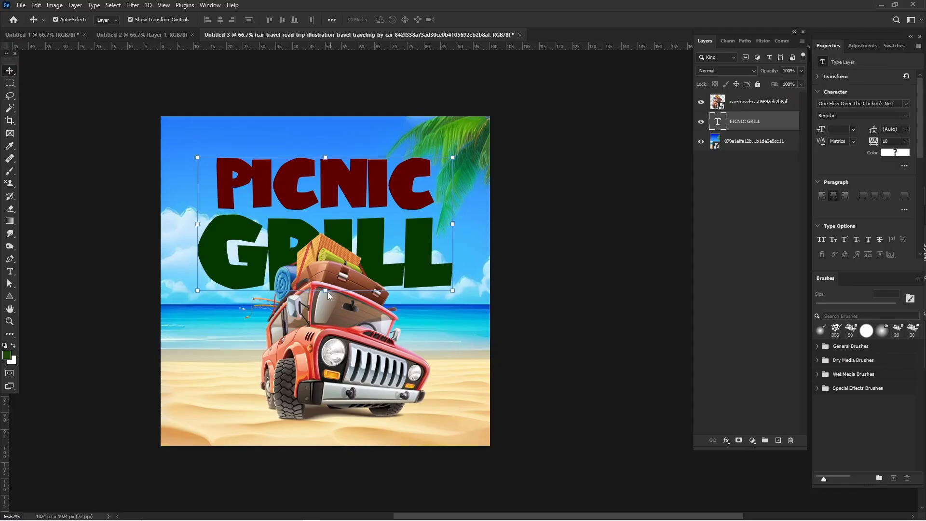
# - Scale the PICNIC GRILL title down to about 85%, keeping it horizontally centered over the car
pyautogui.click(326, 291)
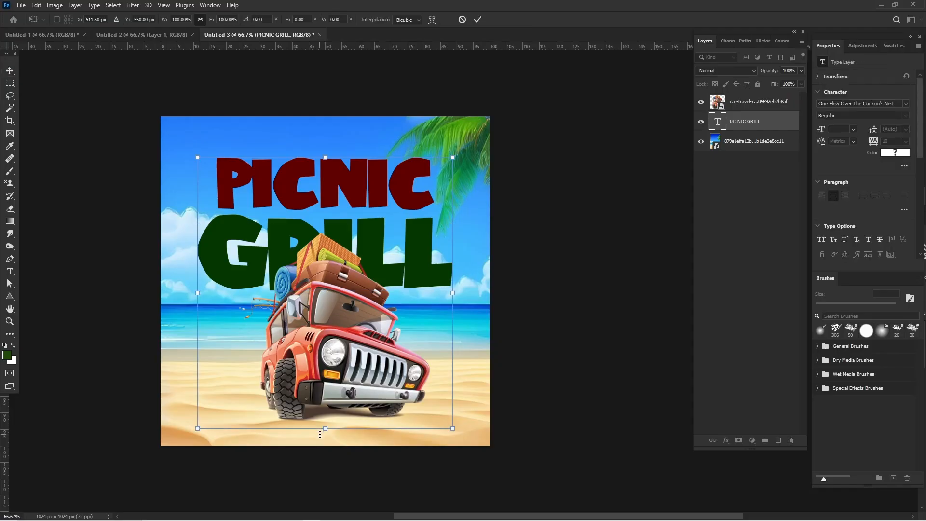
pyautogui.moveTo(324, 427); pyautogui.dragTo(325, 388)
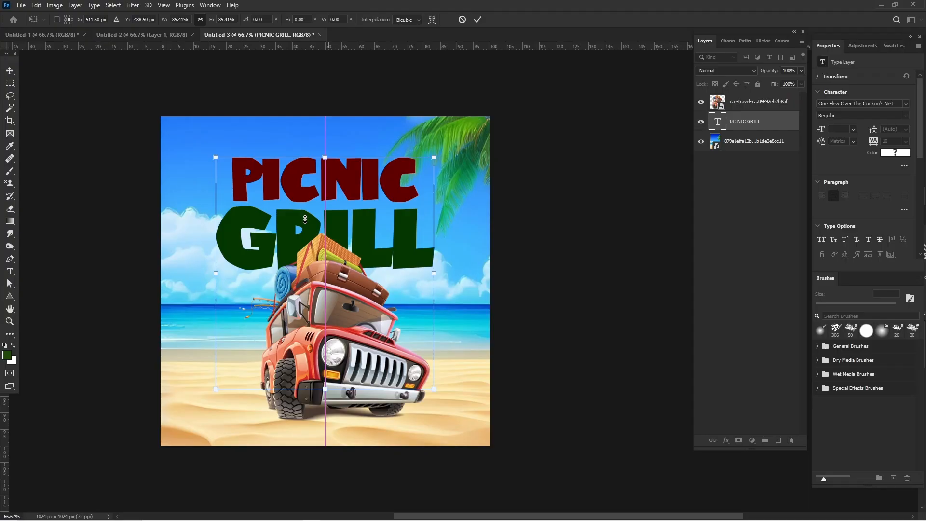
pyautogui.press('Return')
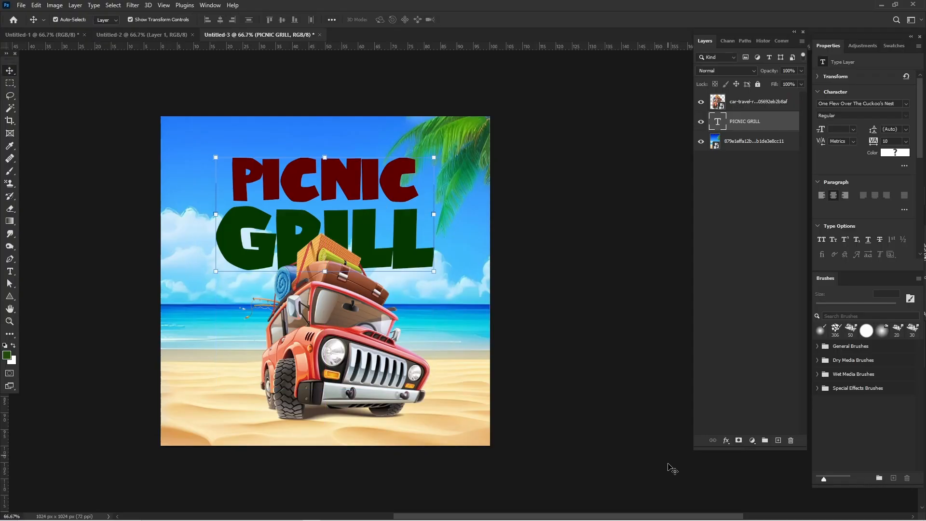
# - Apply a thick white Stroke effect with Outside position and 100% opacity to the PICNIC GRILL layer
pyautogui.click(726, 440)
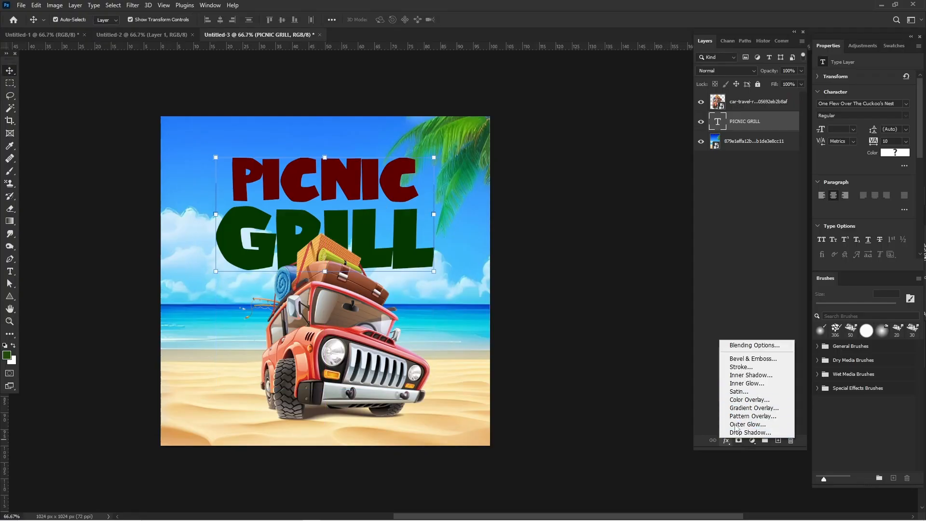
pyautogui.click(739, 372)
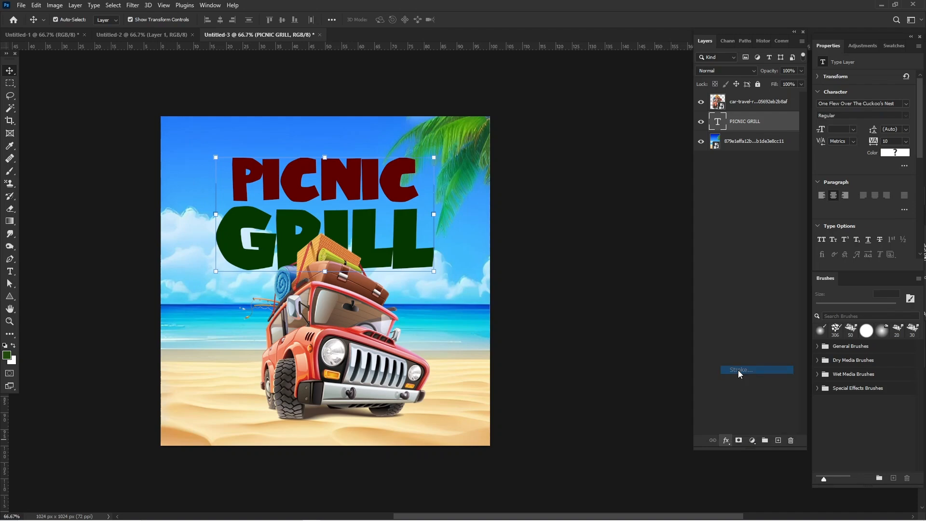
pyautogui.doubleClick(764, 123)
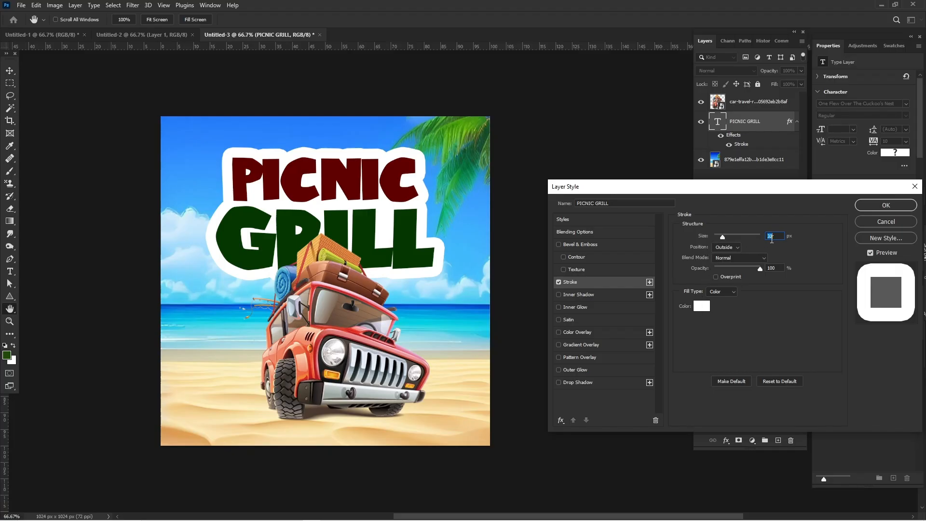
pyautogui.click(885, 205)
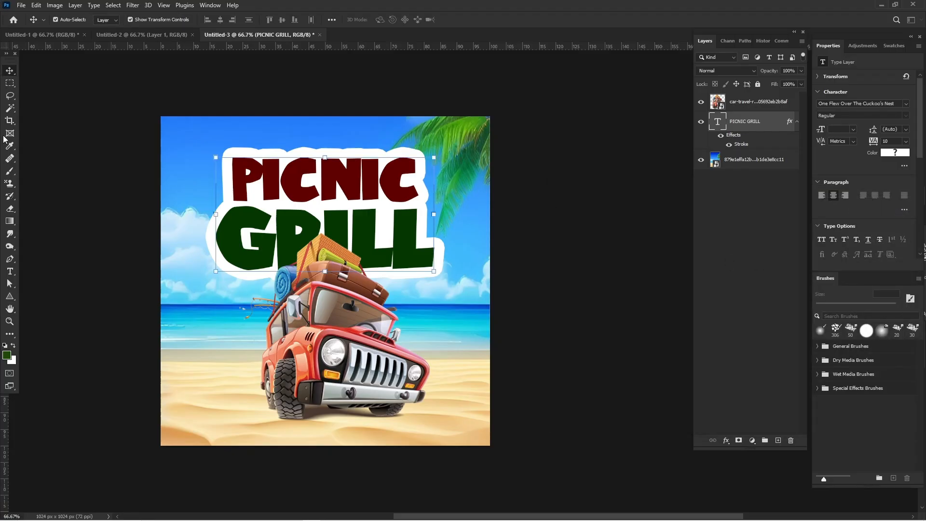
# - Enlarge the car illustration to about 137% and position it near the canvas center, overlapping the word GRILL
pyautogui.click(326, 257)
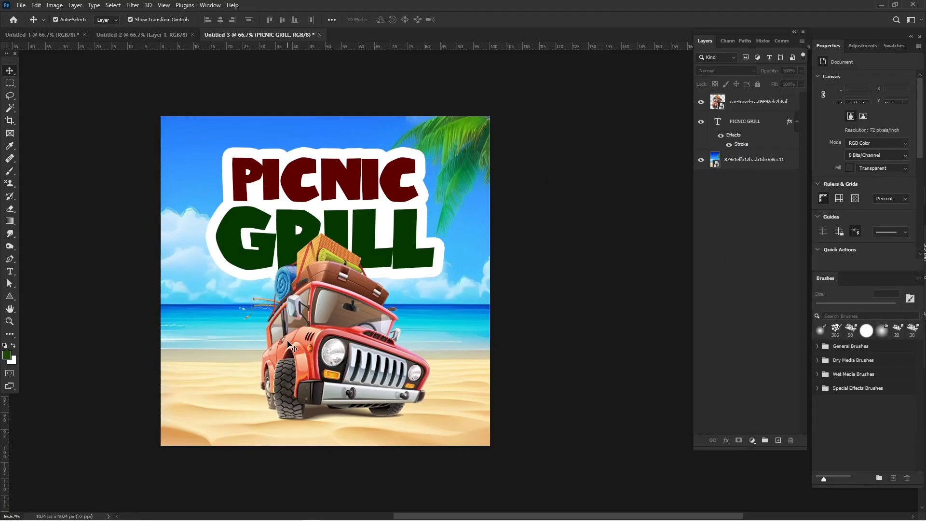
pyautogui.hotkey('ctrl', 't')
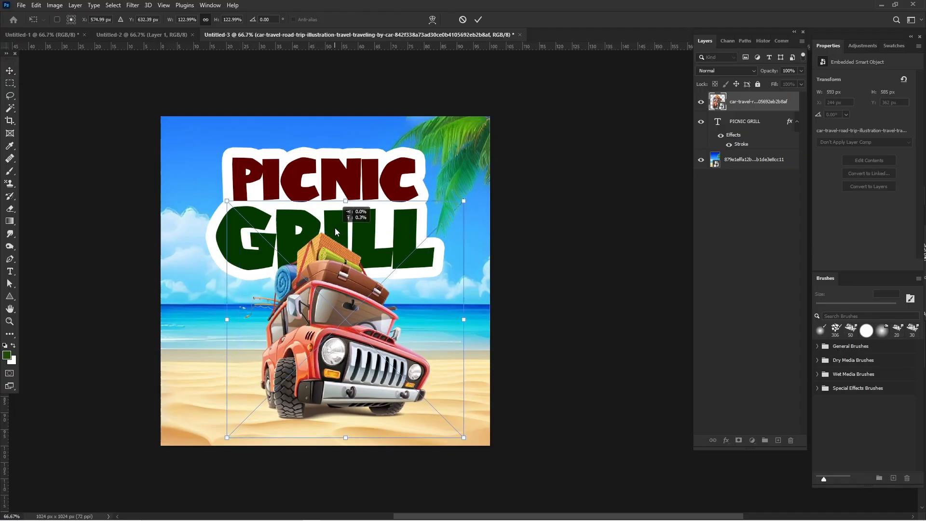
pyautogui.moveTo(346, 200); pyautogui.dragTo(349, 178)
pyautogui.press('Return')
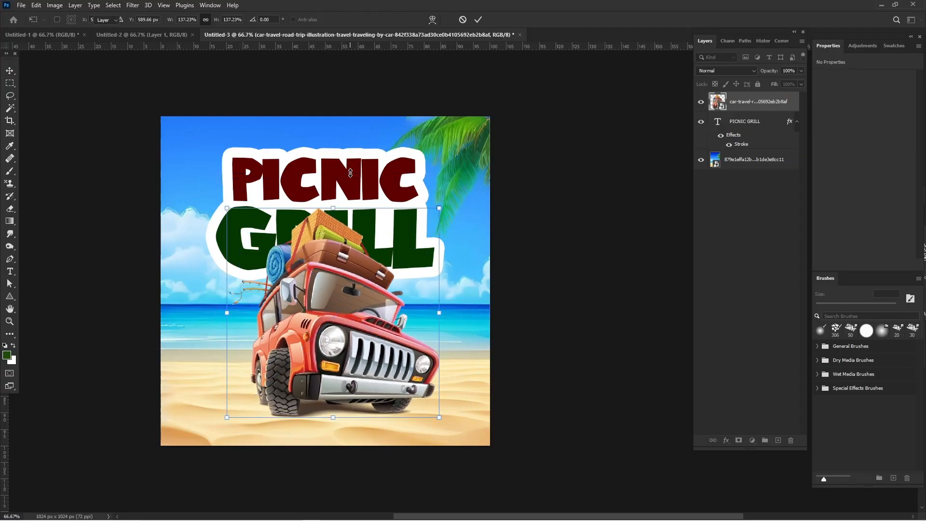
pyautogui.click(63, 194)
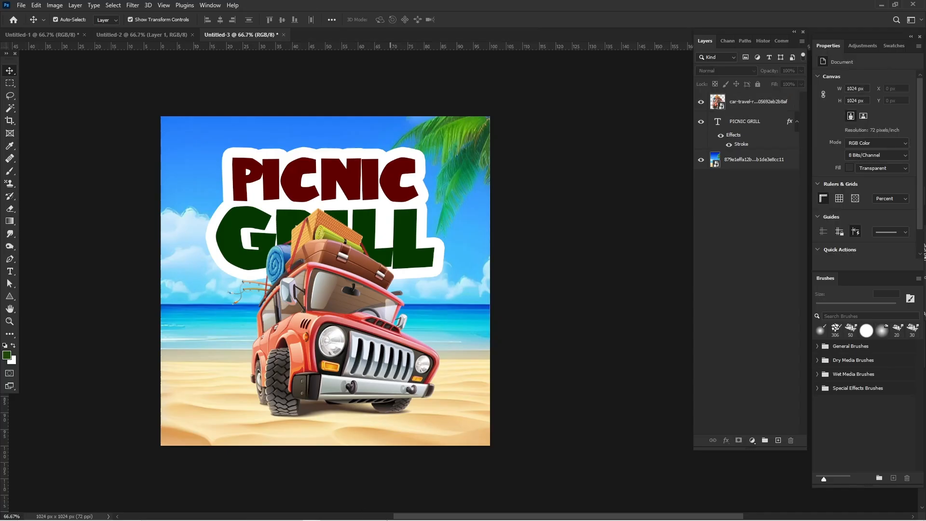
# - Place the grill and palm leaf PNG images from the SERVE HOT folder in File Explorer into the design
pyautogui.moveTo(388, 517)
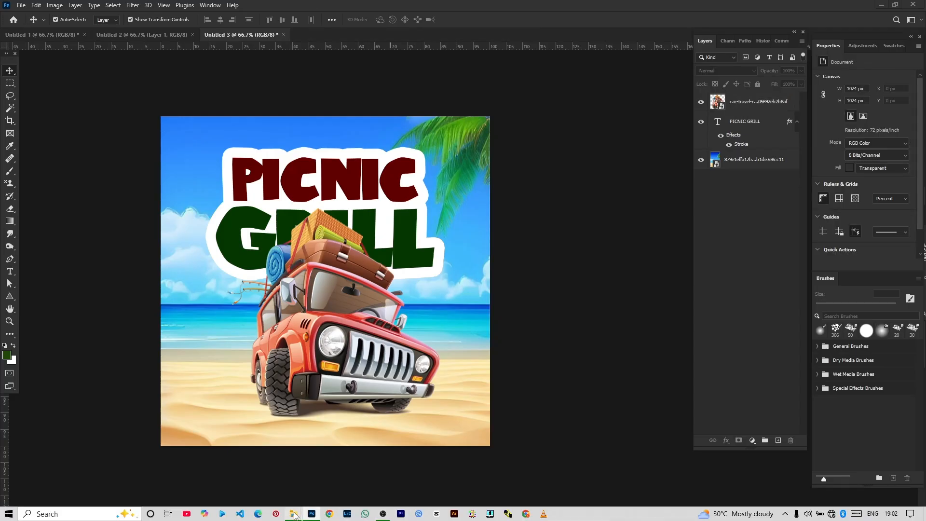
pyautogui.moveTo(294, 515)
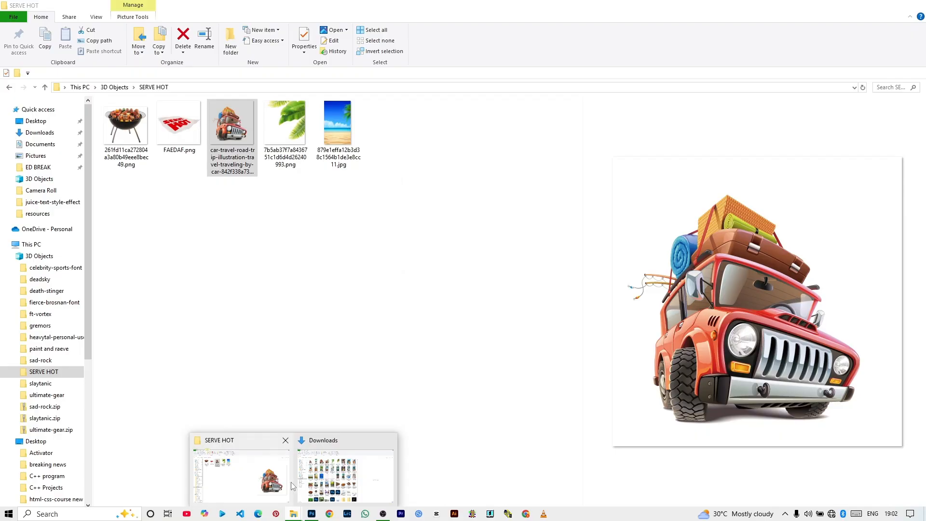
pyautogui.click(285, 480)
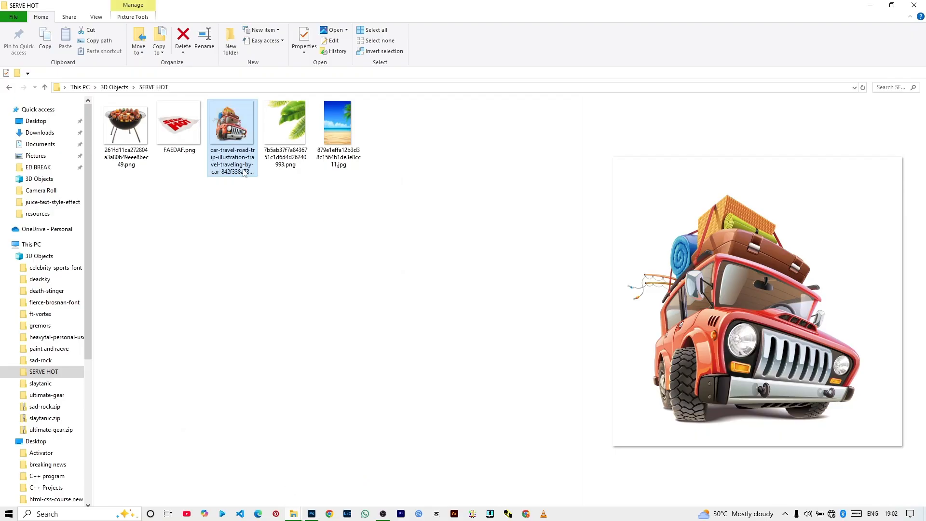
pyautogui.click(137, 114)
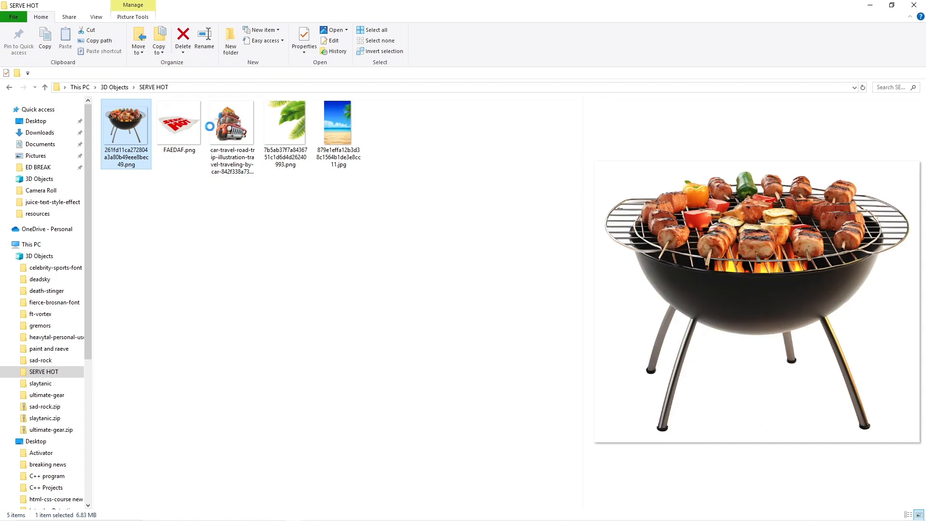
pyautogui.keyDown('ctrl'); pyautogui.click(286, 124); pyautogui.keyUp('ctrl')
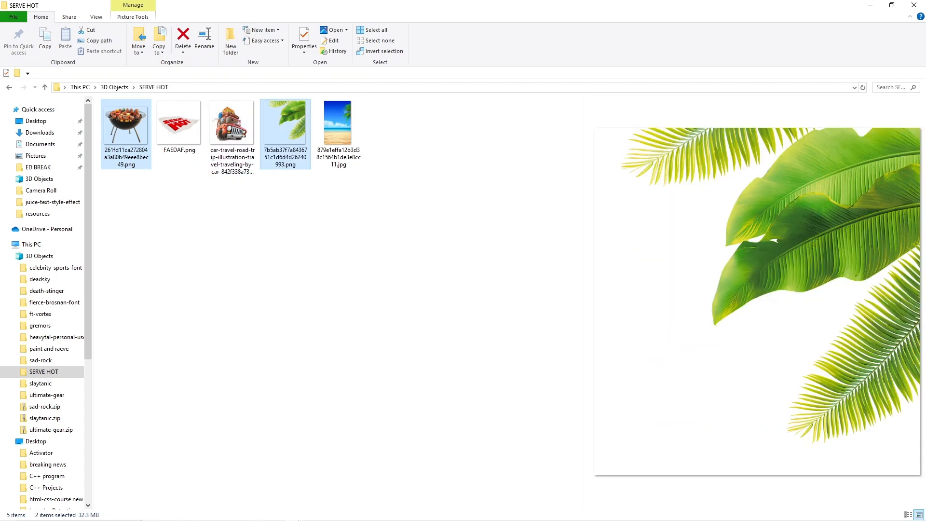
pyautogui.moveTo(285, 125); pyautogui.dragTo(336, 344)
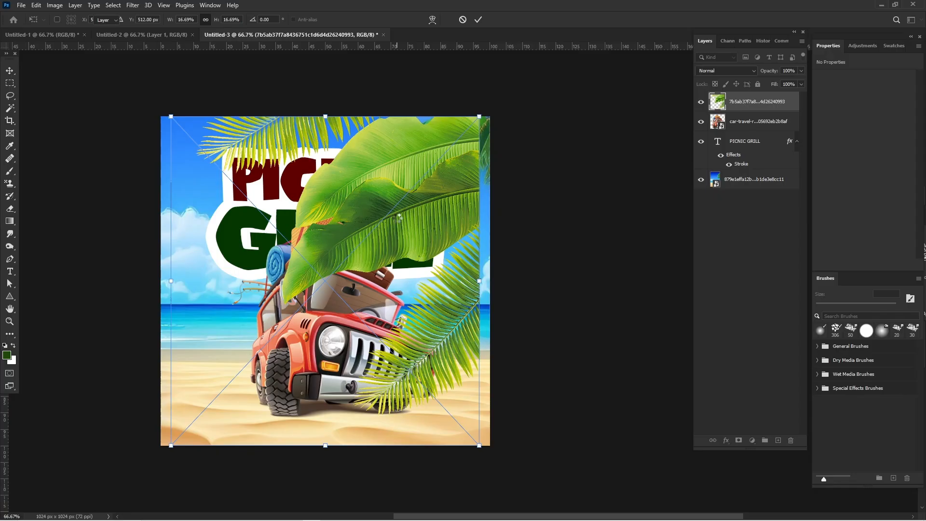
pyautogui.press('Return')
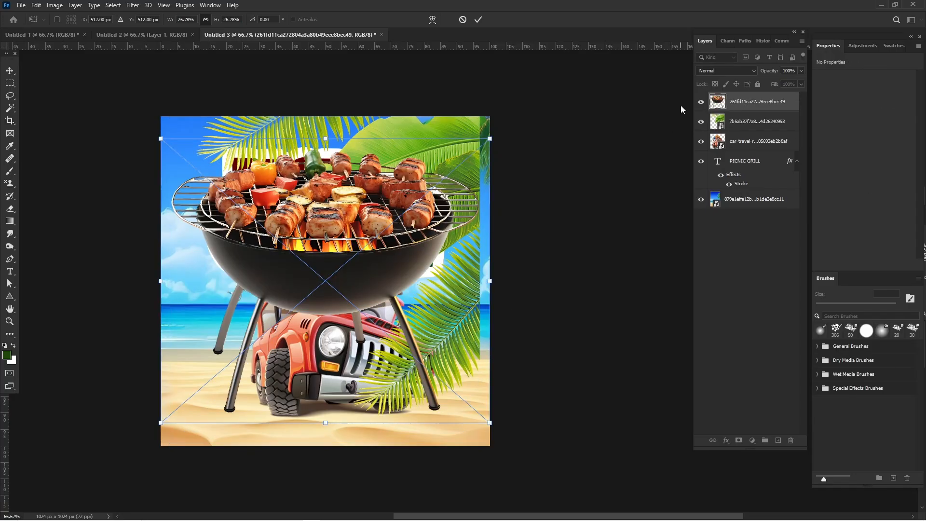
pyautogui.press('Return')
# - Hide the grill layer and flip the palm leaf image horizontally
pyautogui.click(701, 102)
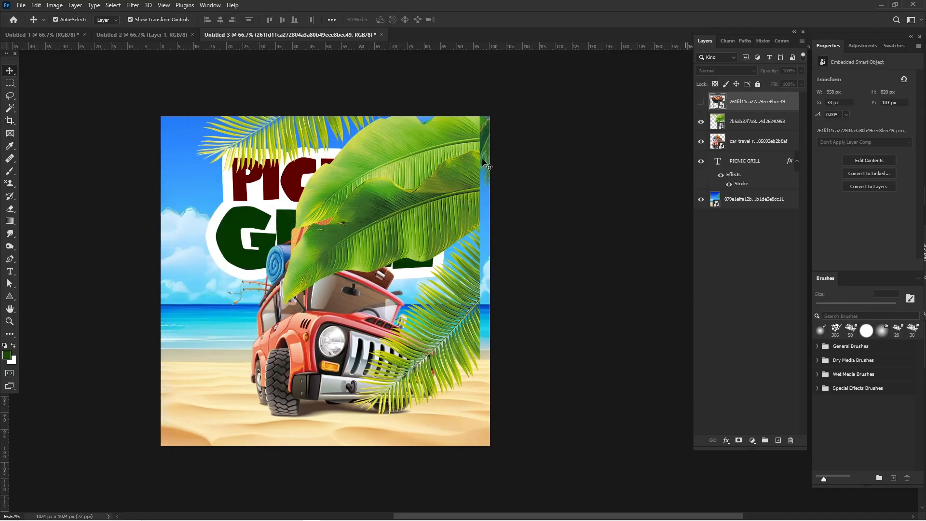
pyautogui.click(322, 216)
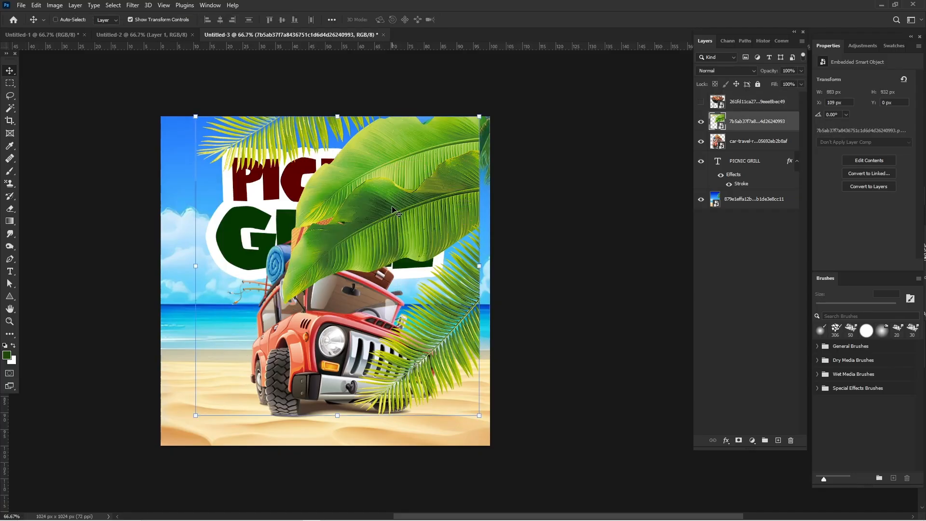
pyautogui.hotkey('ctrl', 't')
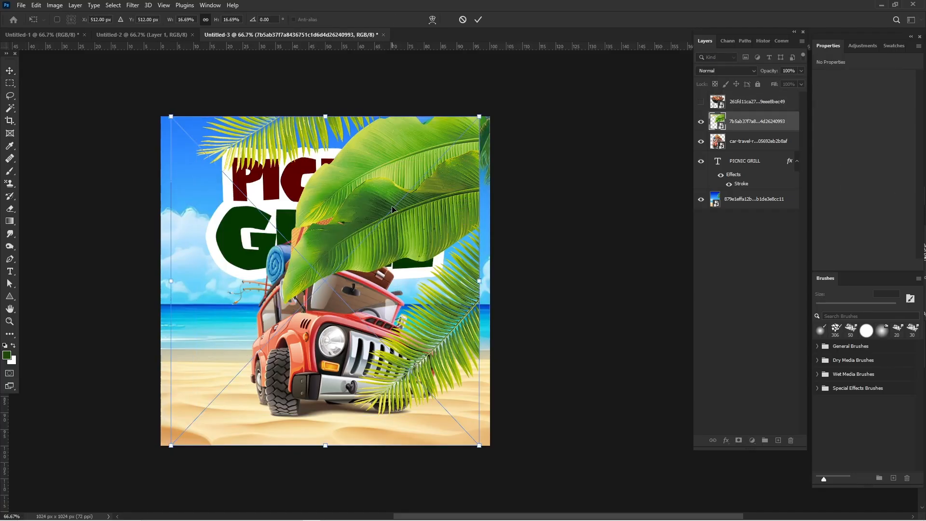
pyautogui.rightClick(392, 205)
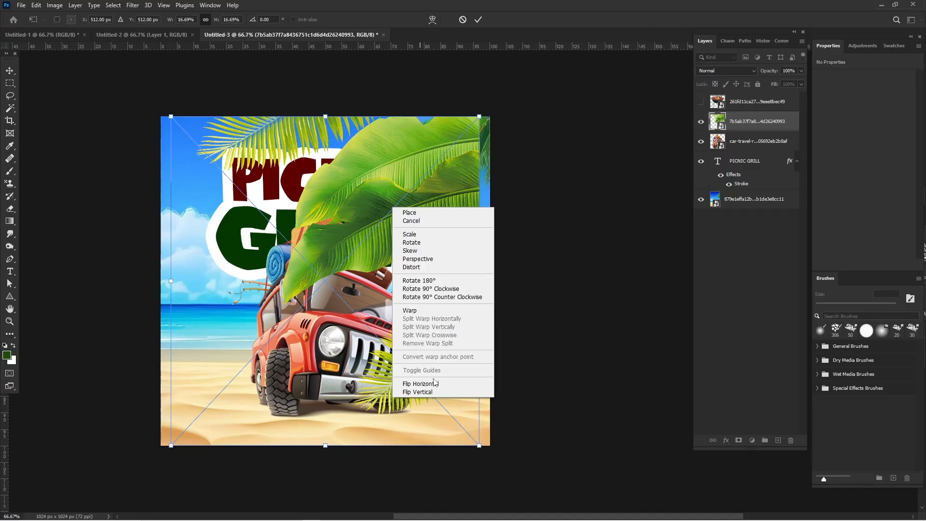
pyautogui.click(419, 384)
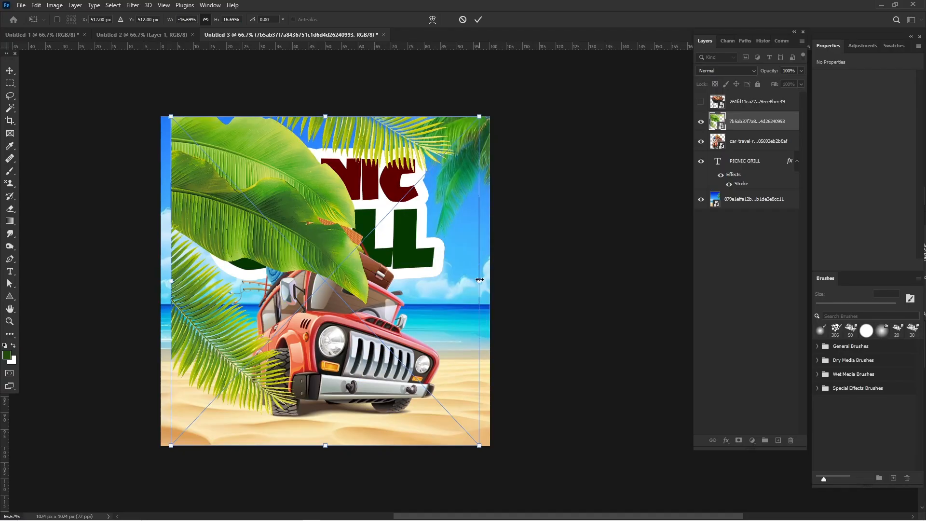
# - Scale the palm leaf image down to about 7.1% and fit it into the upper-left corner of the canvas
pyautogui.moveTo(350, 268); pyautogui.dragTo(410, 232)
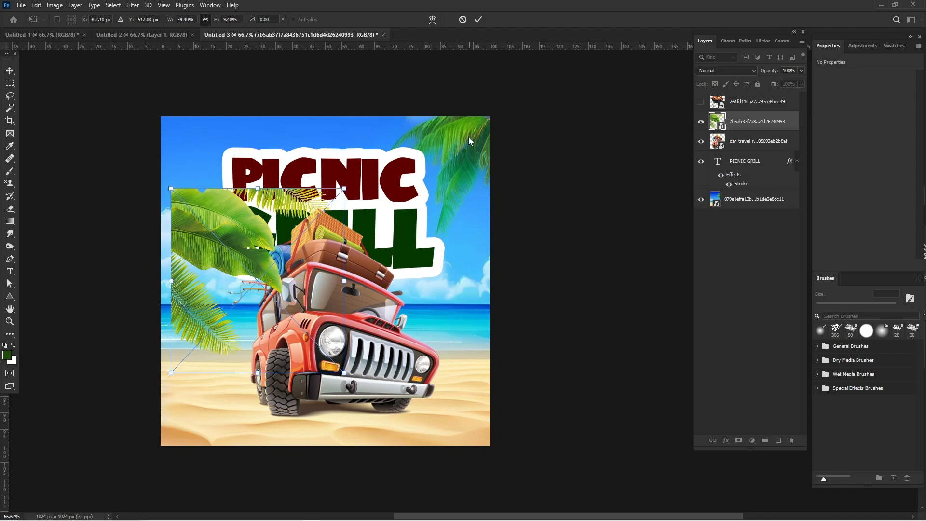
pyautogui.moveTo(242, 216); pyautogui.dragTo(229, 153)
pyautogui.press('Return')
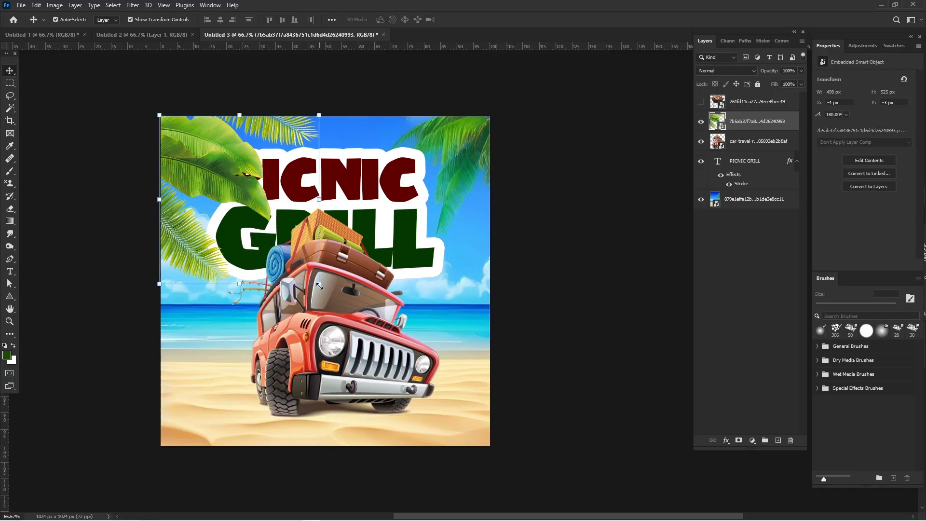
pyautogui.moveTo(319, 286); pyautogui.dragTo(320, 209)
pyautogui.press('Return')
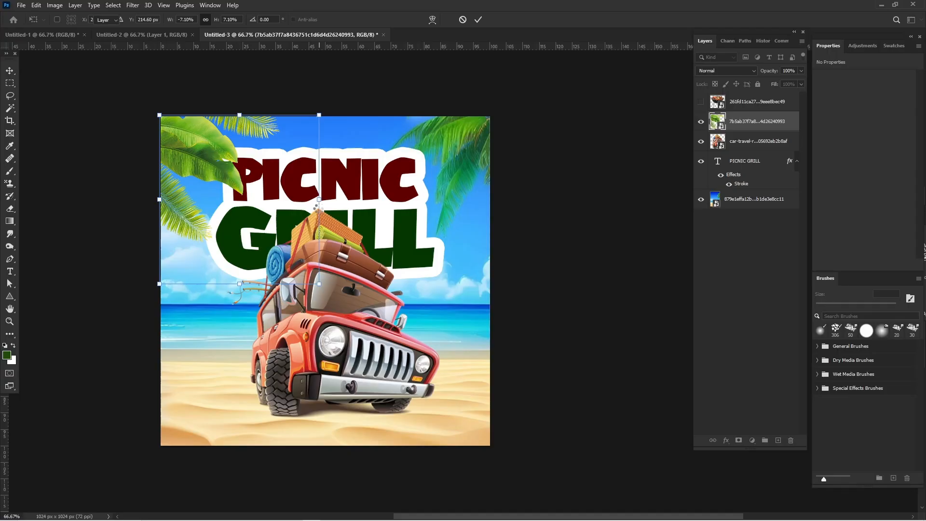
# - Show the grill again, shrink it to about 15.3% over the car, and move its layer directly beneath the car layer
pyautogui.click(700, 102)
pyautogui.moveTo(253, 254); pyautogui.dragTo(272, 262)
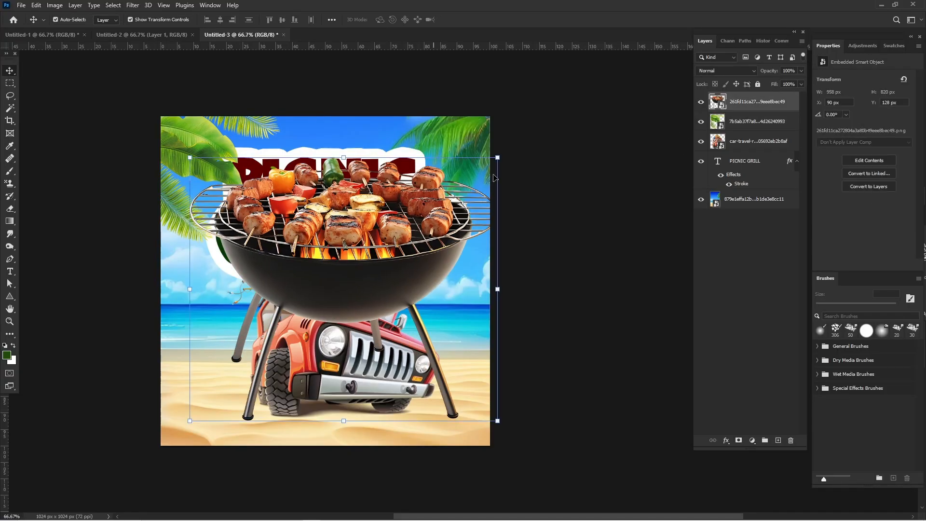
pyautogui.moveTo(497, 156); pyautogui.dragTo(356, 283)
pyautogui.moveTo(270, 347); pyautogui.dragTo(353, 301)
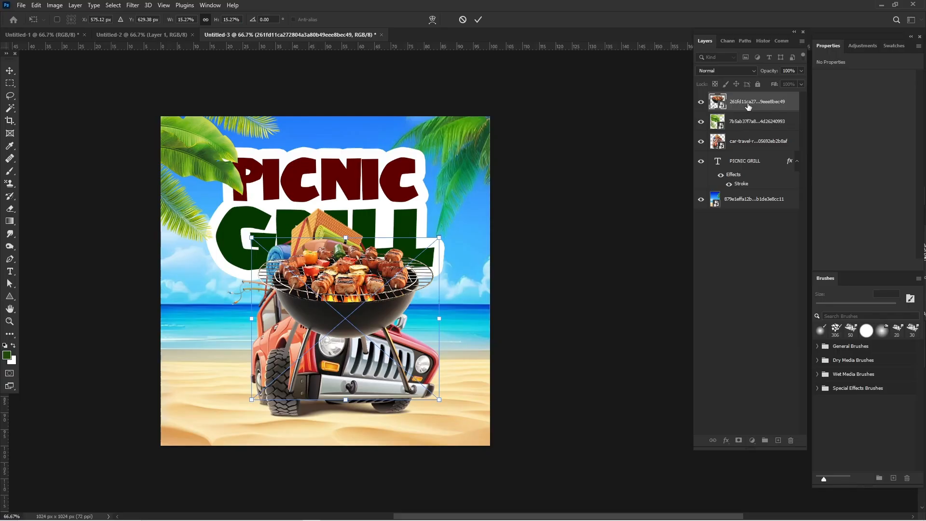
pyautogui.moveTo(748, 106); pyautogui.dragTo(754, 149)
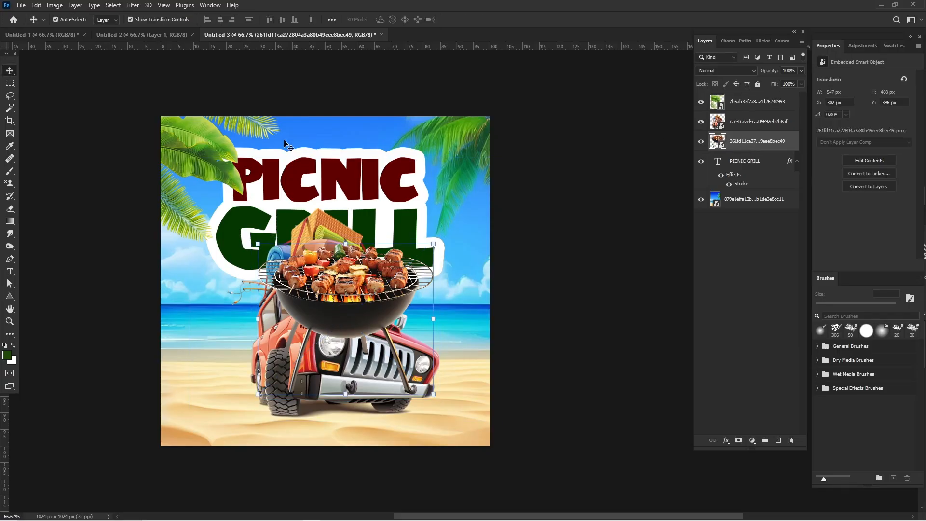
# - Rotate the grill about 34° clockwise, scale it to about 13.3%, and tuck it behind the right side of the car
pyautogui.moveTo(445, 236); pyautogui.dragTo(467, 269)
pyautogui.hotkey('ctrl', 'z')
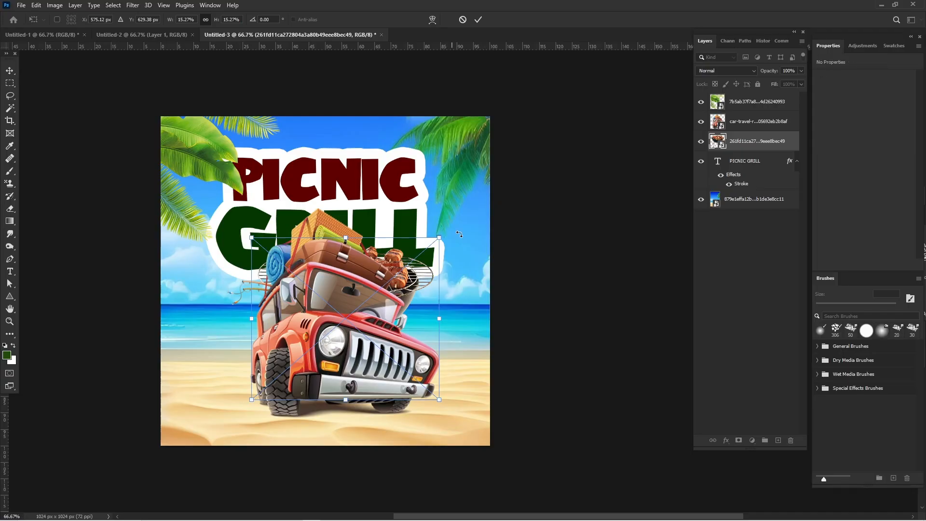
pyautogui.moveTo(455, 234); pyautogui.dragTo(441, 282)
pyautogui.moveTo(435, 218)
pyautogui.mouseDown()
pyautogui.moveTo(448, 231)
pyautogui.moveTo(438, 220)
pyautogui.mouseUp()
pyautogui.moveTo(409, 281); pyautogui.dragTo(415, 285)
pyautogui.press('Return')
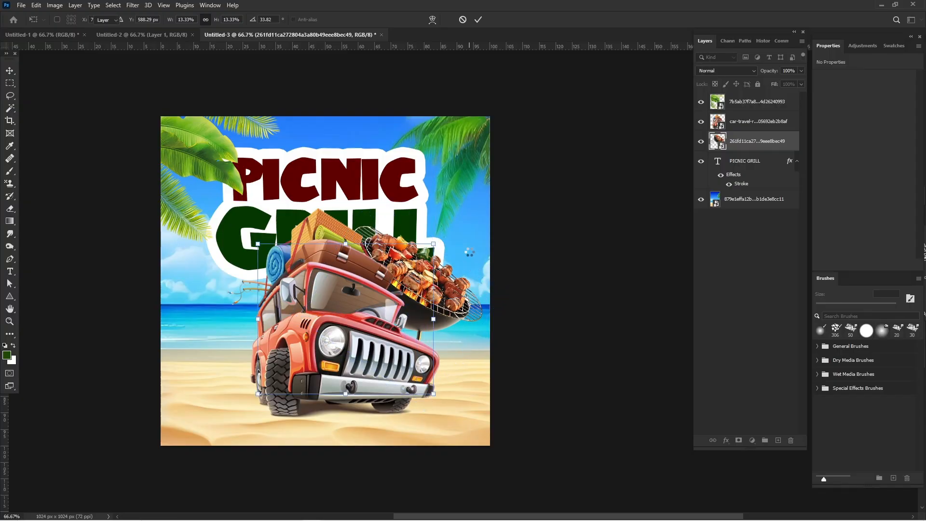
# - Move the car and grill together slightly down and to the left on the sand
pyautogui.keyDown('shift'); pyautogui.click(742, 126); pyautogui.keyUp('shift')
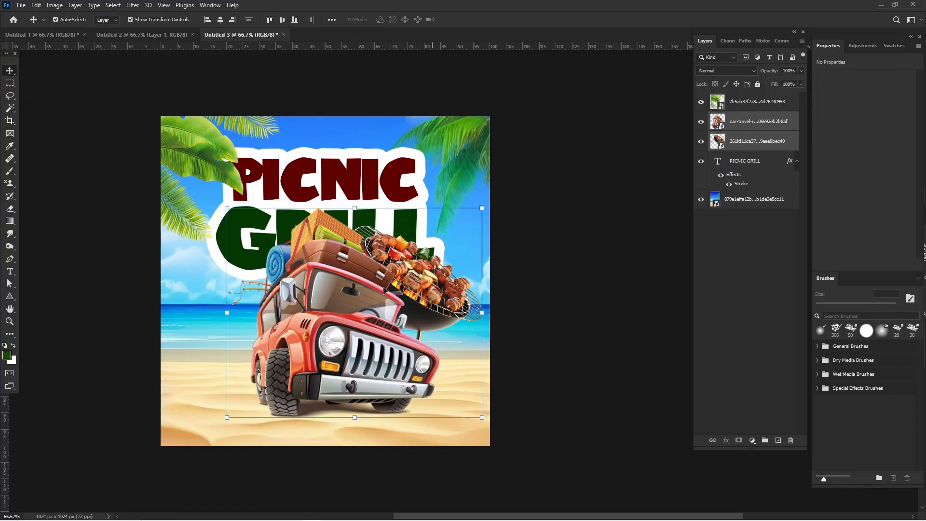
pyautogui.moveTo(363, 356); pyautogui.dragTo(348, 365)
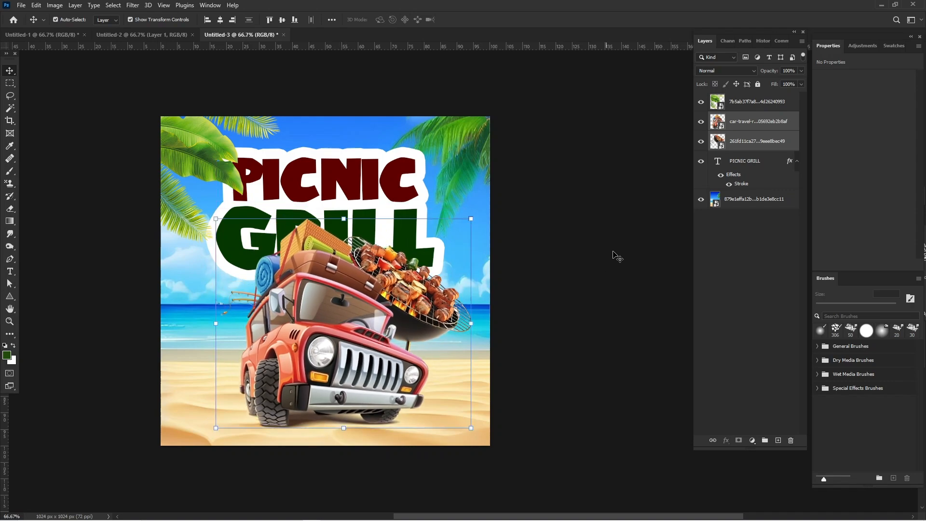
pyautogui.click(510, 204)
pyautogui.click(321, 370)
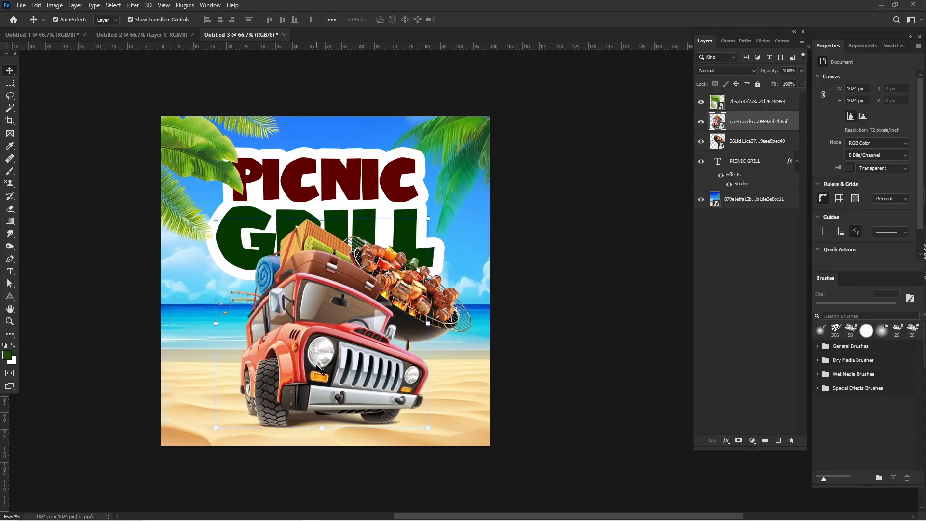
# - Scale the PICNIC GRILL title down to about 86% and shift it slightly upward, horizontally centered on the canvas
pyautogui.click(322, 179)
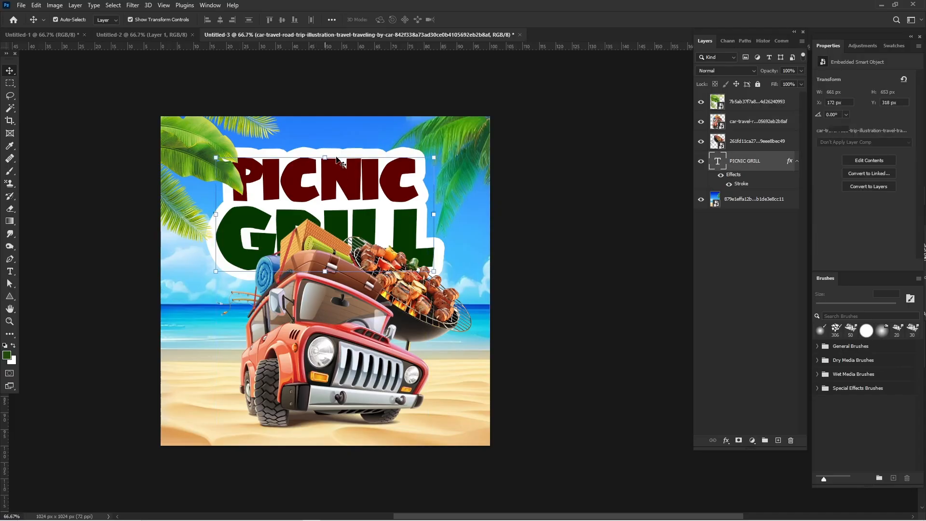
pyautogui.hotkey('ctrl', 't')
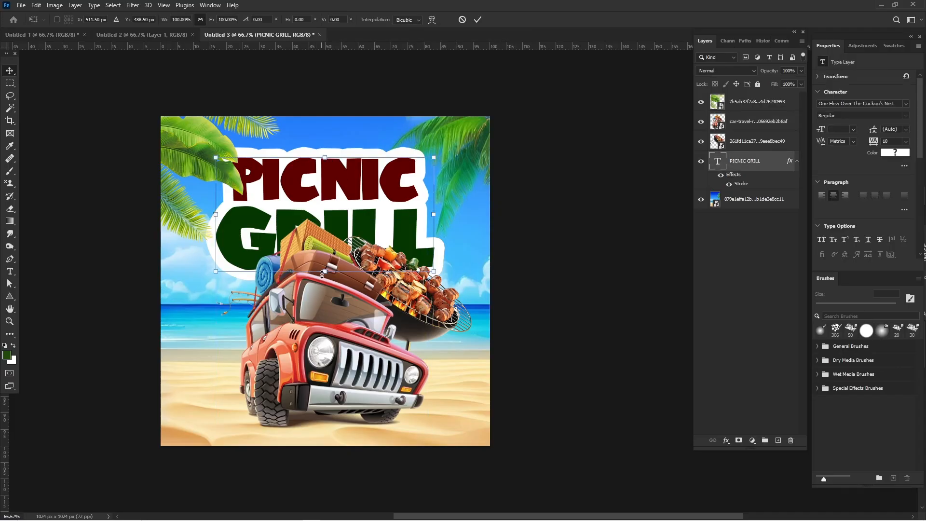
pyautogui.moveTo(320, 391); pyautogui.dragTo(327, 359)
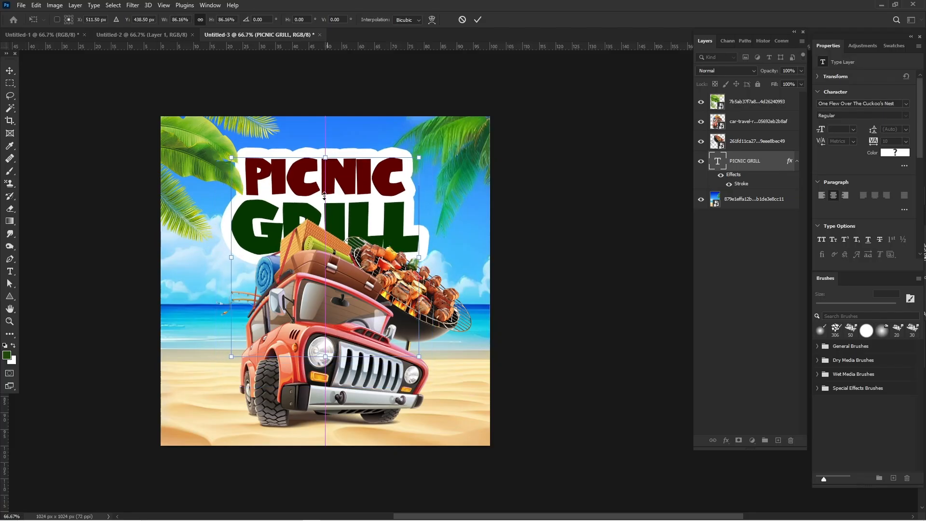
pyautogui.moveTo(322, 198); pyautogui.dragTo(322, 195)
pyautogui.press('Return')
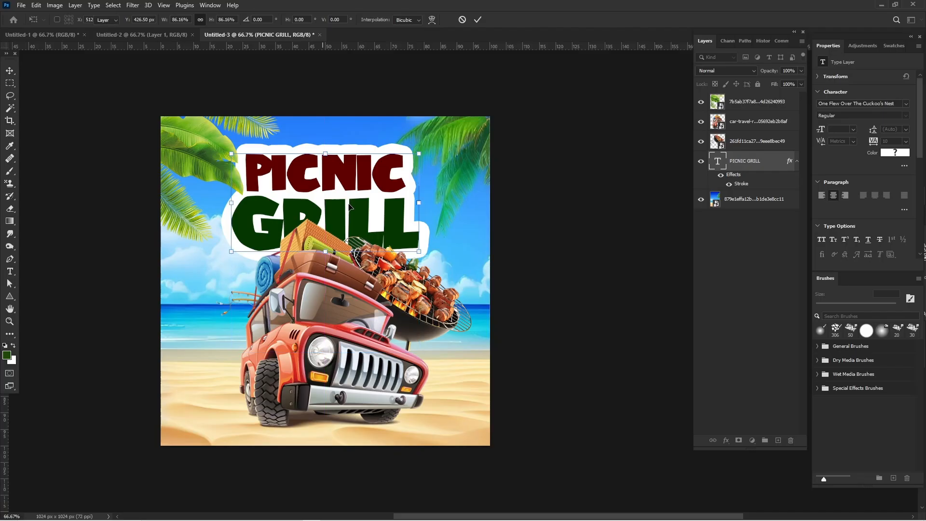
pyautogui.click(653, 216)
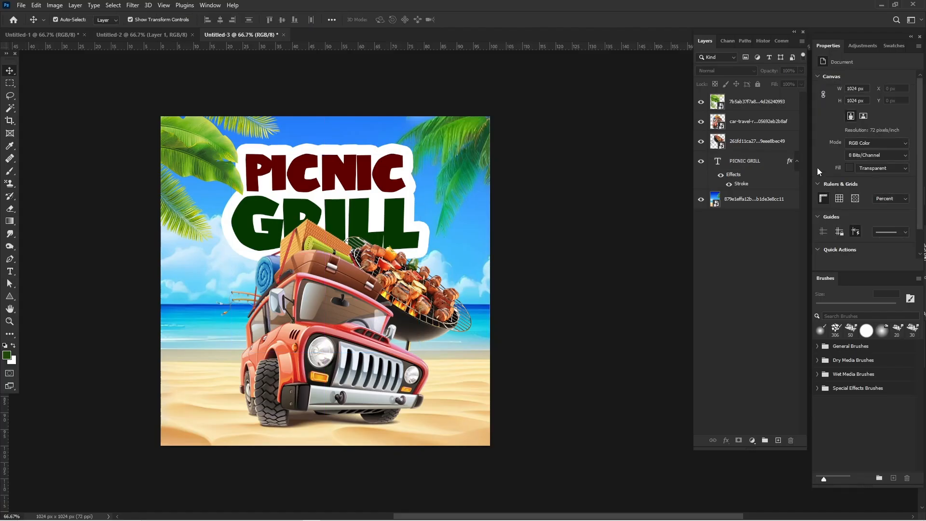
# - Place FAEDAF.png from the SERVE HOT folder in File Explorer into the design at 100% scale
pyautogui.moveTo(347, 514)
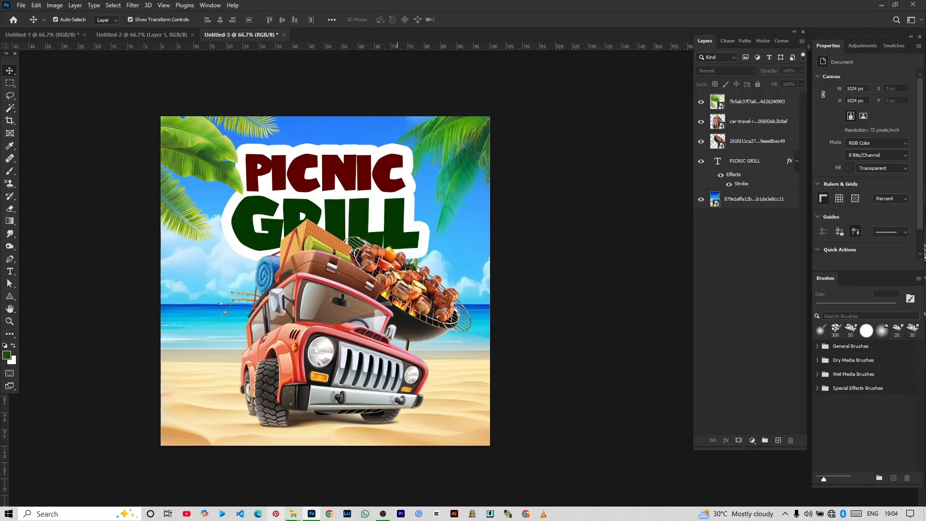
pyautogui.moveTo(293, 514)
pyautogui.click(241, 479)
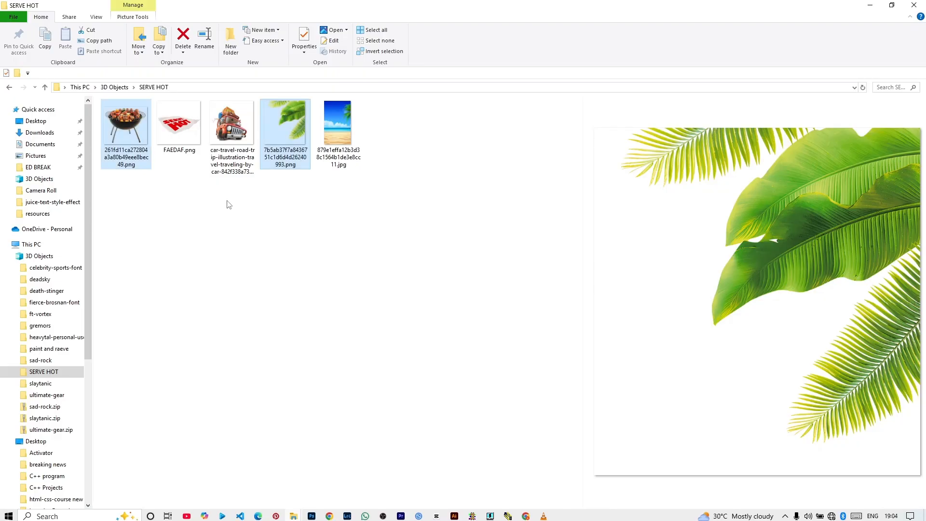
pyautogui.click(181, 124)
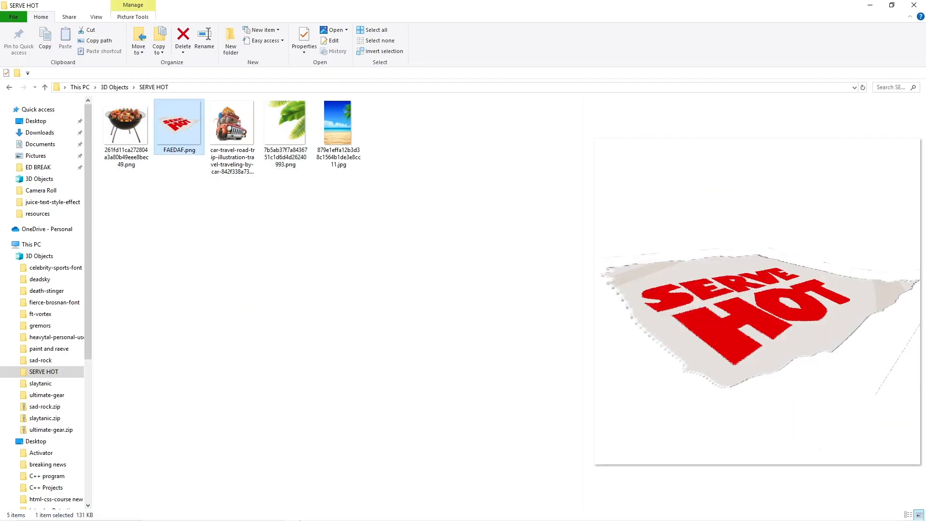
pyautogui.moveTo(339, 520); pyautogui.dragTo(322, 307)
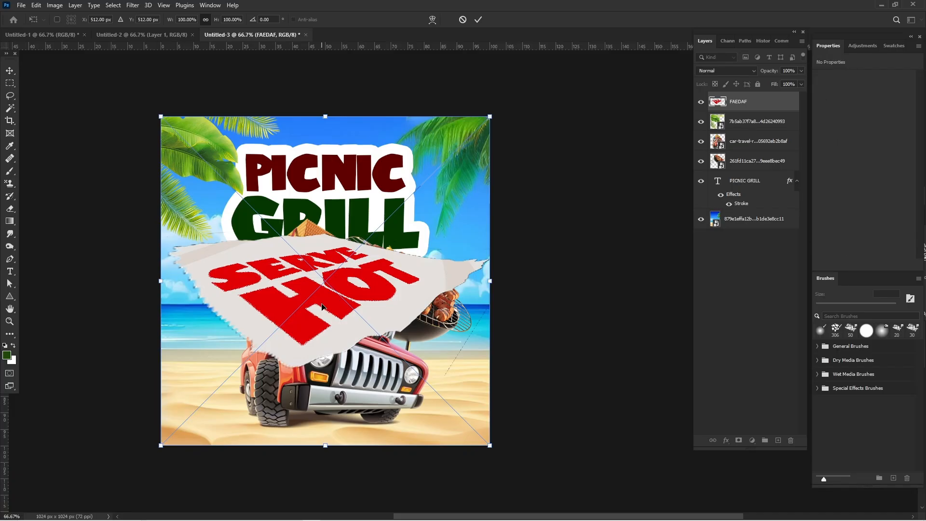
pyautogui.press('Return')
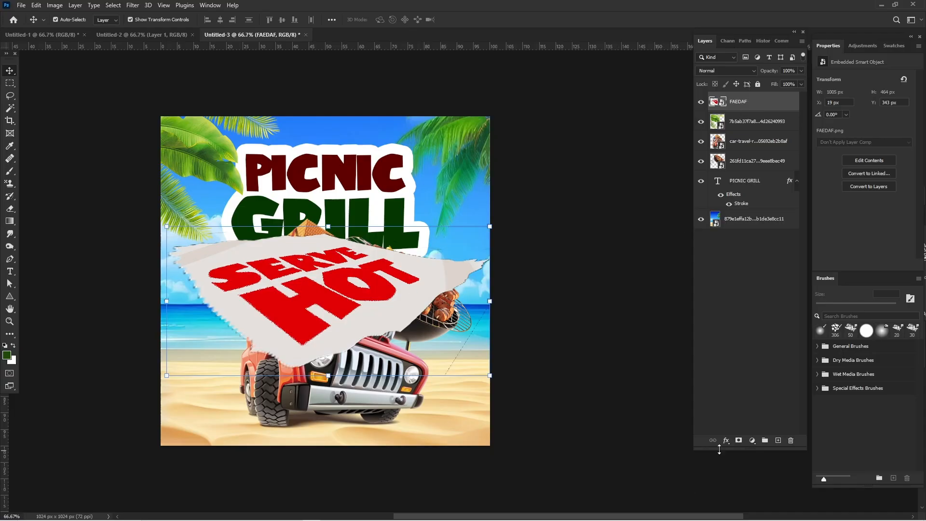
# - Select the red SERVE HOT lettering on the FAEDAF layer with the Magic Wand and copy it to a new layer
pyautogui.click(5, 110)
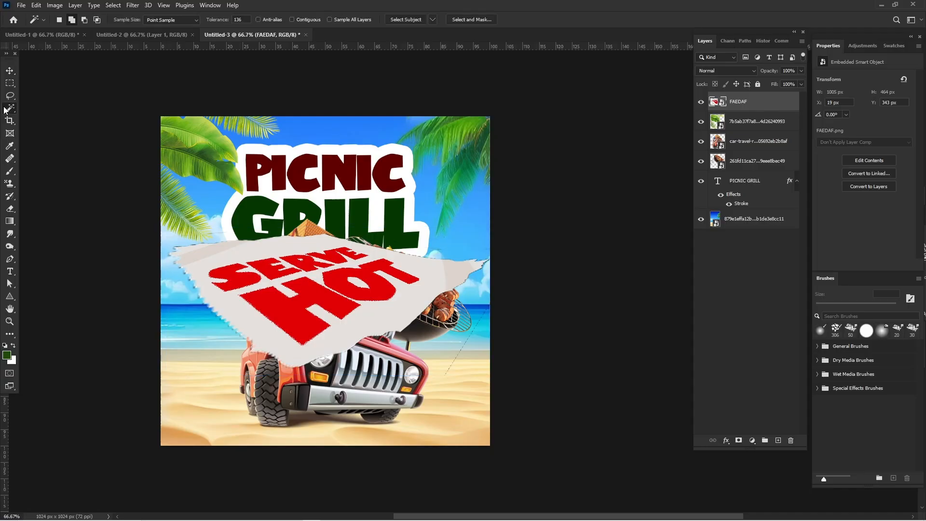
pyautogui.click(27, 125)
pyautogui.click(265, 302)
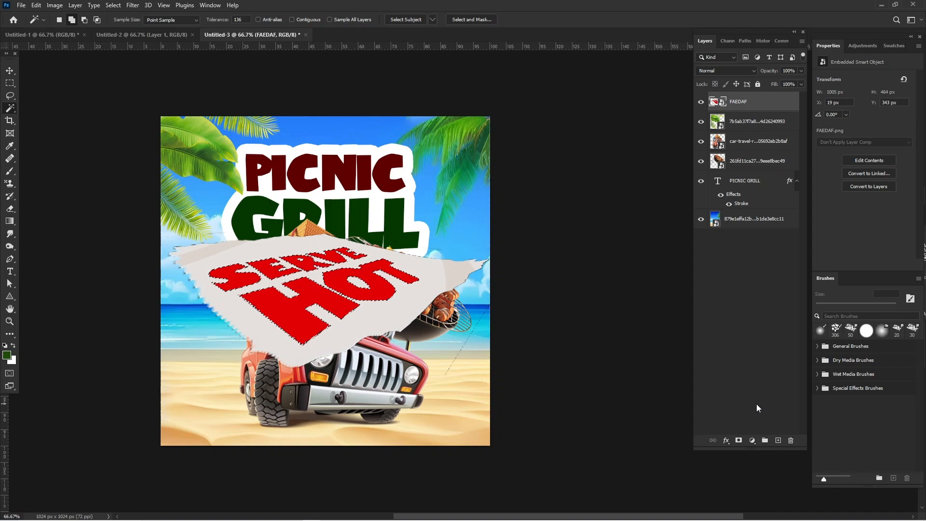
pyautogui.hotkey('ctrl', 'j')
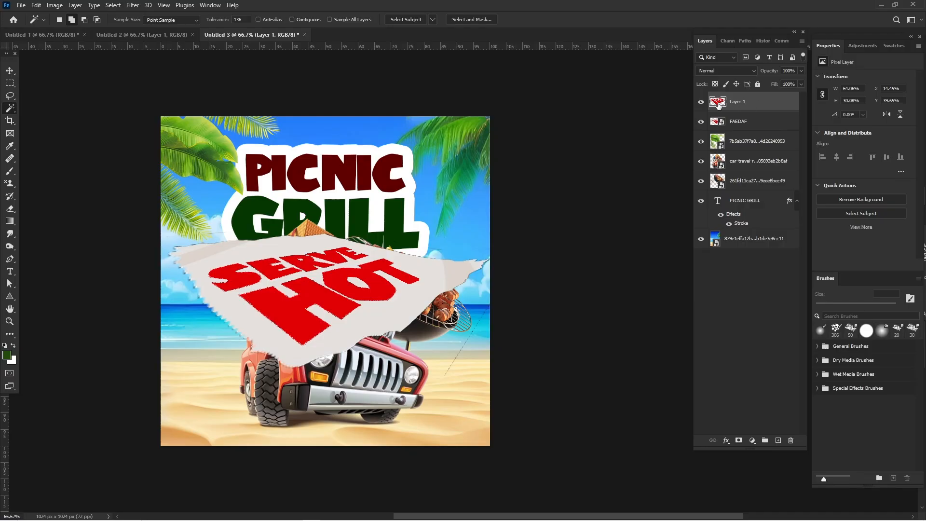
# - Apply a dark green #283128 Color Overlay at 100% opacity to the copied SERVE HOT lettering layer
pyautogui.click(726, 441)
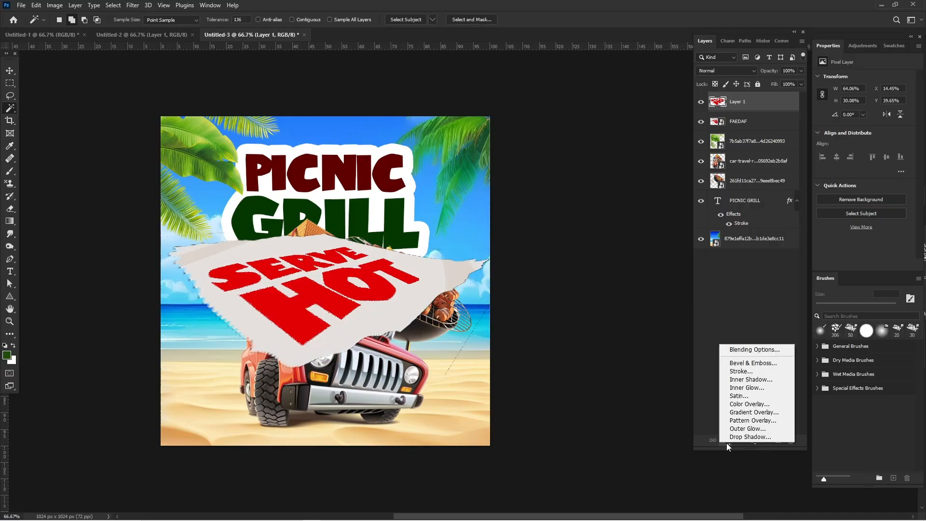
pyautogui.click(742, 404)
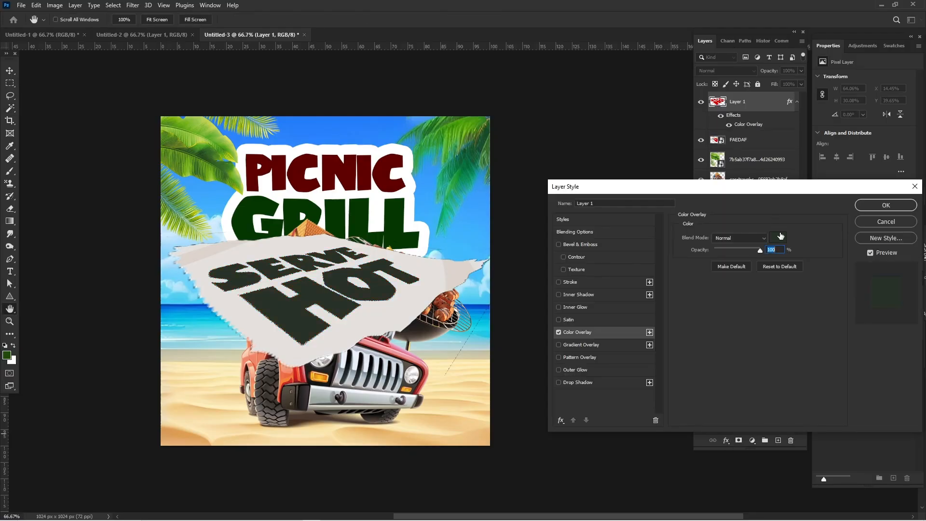
pyautogui.click(780, 236)
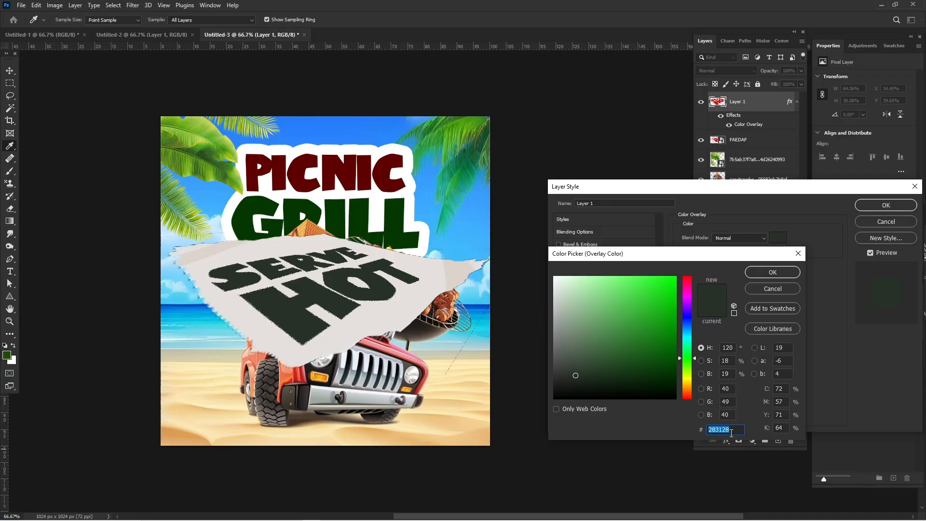
pyautogui.click(771, 272)
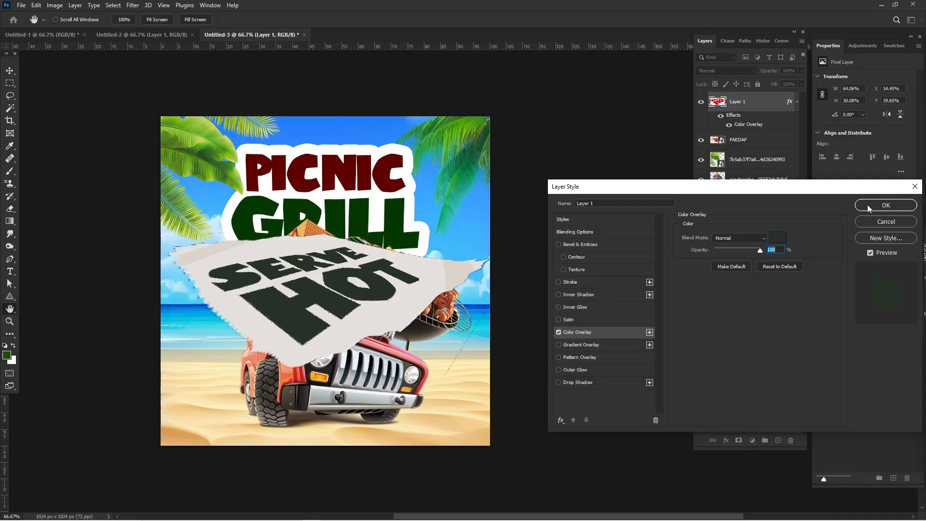
pyautogui.press('w')
pyautogui.click(866, 204)
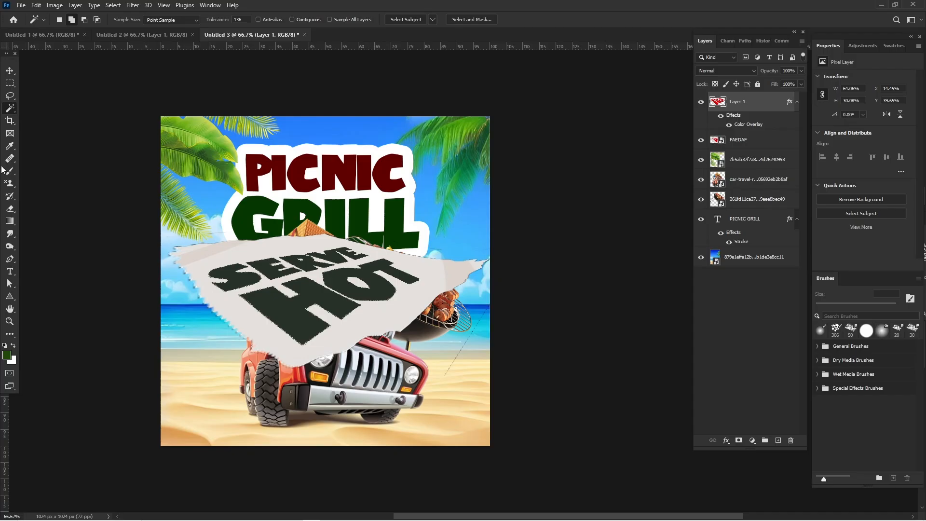
pyautogui.press('v')
pyautogui.moveTo(385, 283); pyautogui.dragTo(360, 287)
pyautogui.hotkey('ctrl', 'z')
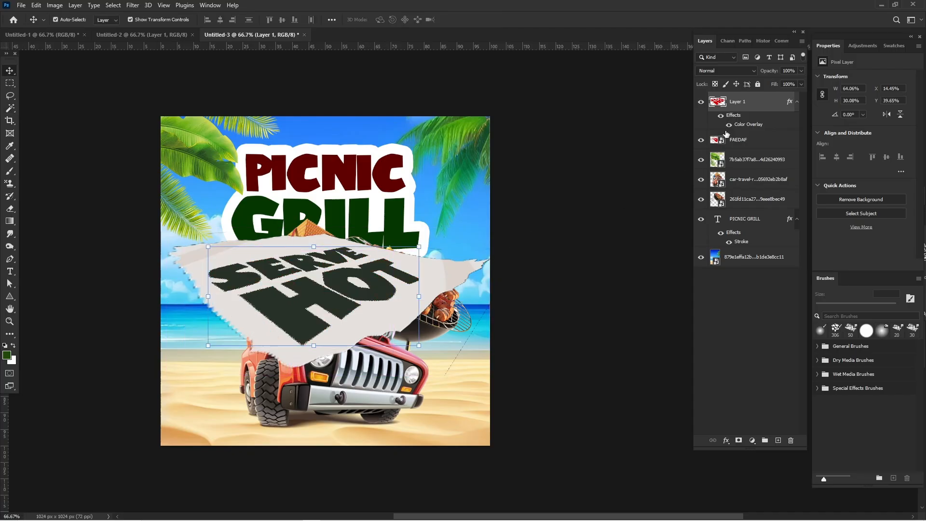
# - Combine the recolored lettering layer and the FAEDAF paper layer into one smart object
pyautogui.click(748, 146)
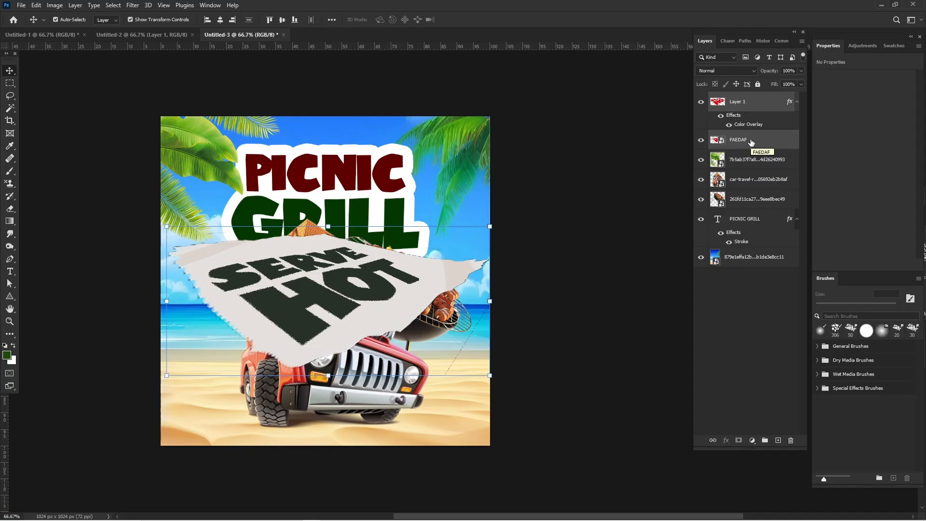
pyautogui.rightClick(750, 140)
pyautogui.press('Escape')
pyautogui.rightClick(750, 142)
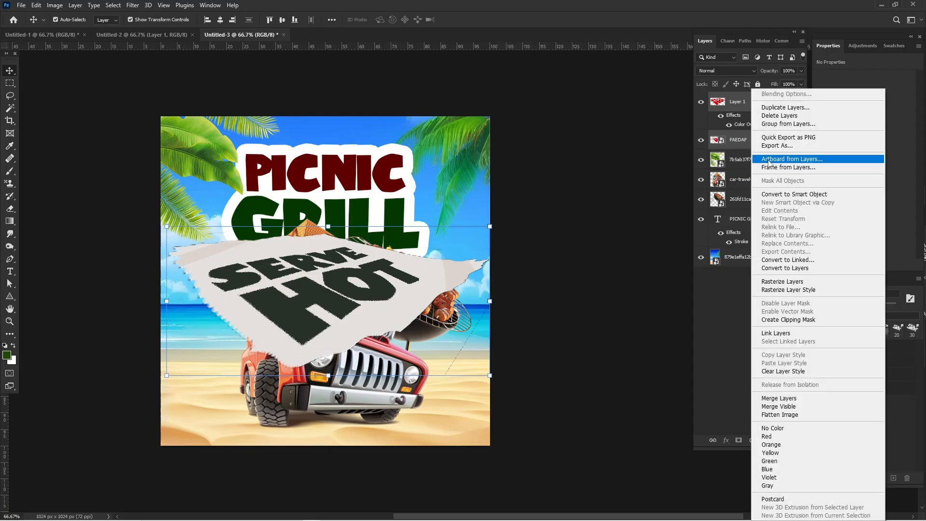
pyautogui.click(795, 195)
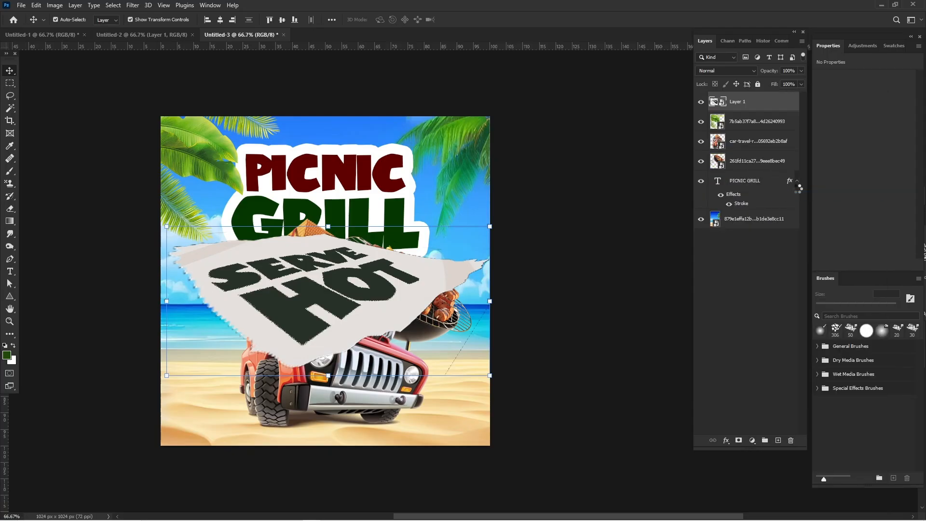
pyautogui.click(484, 307)
pyautogui.click(453, 277)
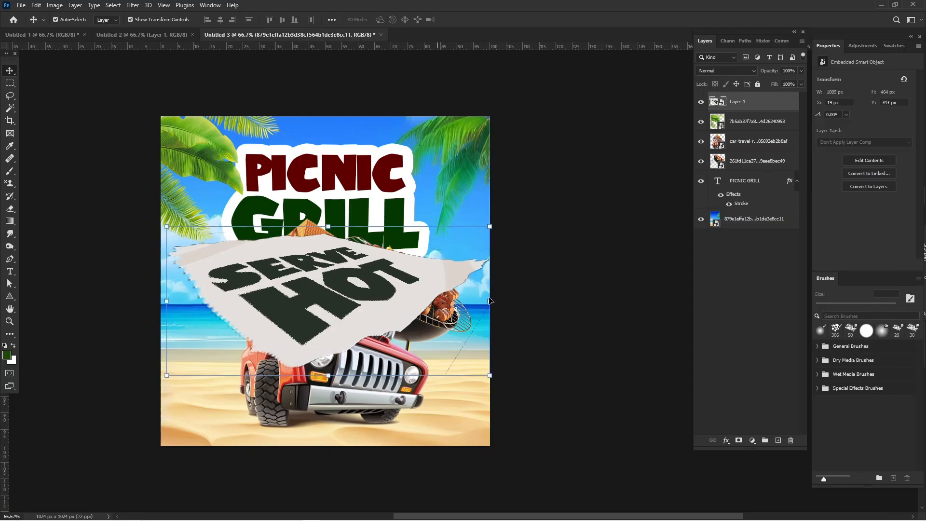
# - Scale the SERVE HOT paper down to about 568 x 264 px and place it behind the car's left side, partly off the canvas's left edge
pyautogui.hotkey('ctrl', 't')
pyautogui.moveTo(490, 301); pyautogui.dragTo(280, 346)
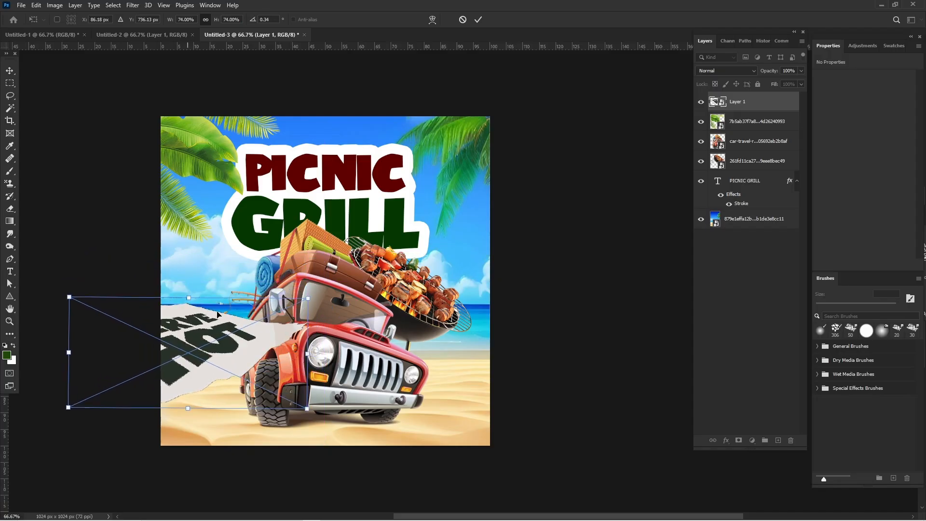
pyautogui.moveTo(306, 350); pyautogui.dragTo(264, 326)
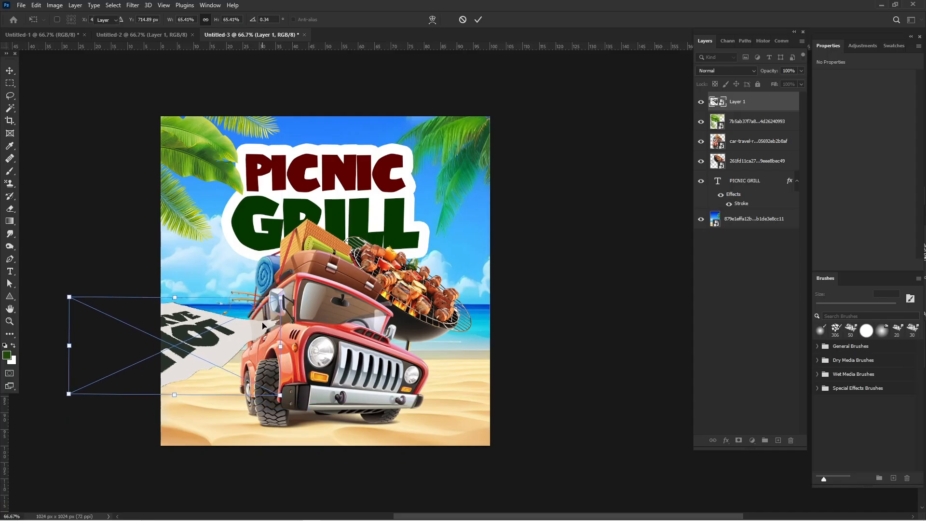
pyautogui.press('Return')
pyautogui.moveTo(69, 346); pyautogui.dragTo(100, 349)
pyautogui.press('Return')
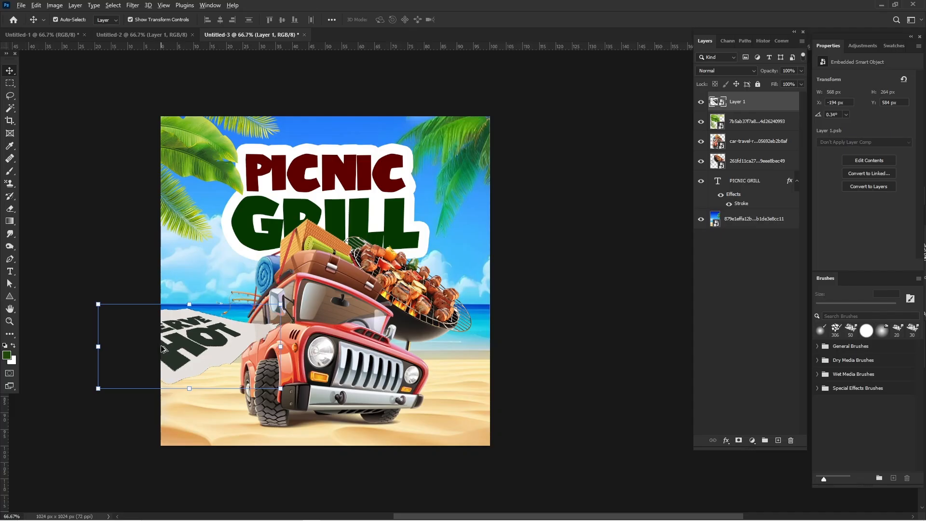
# - Duplicate the SERVE HOT paper onto the right side of the grill and scale the copy to about 206 x 96 px
pyautogui.moveTo(163, 349); pyautogui.dragTo(445, 286)
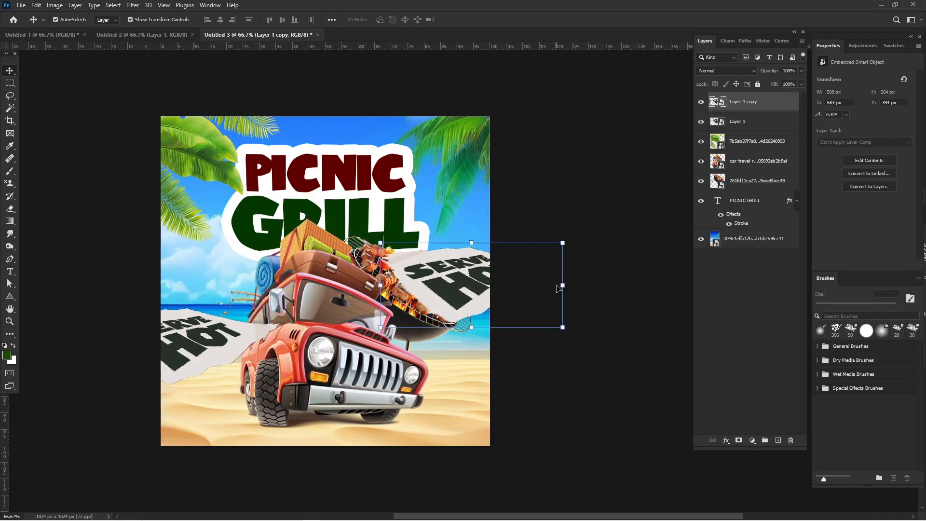
pyautogui.moveTo(556, 286); pyautogui.dragTo(470, 300)
pyautogui.press('Return')
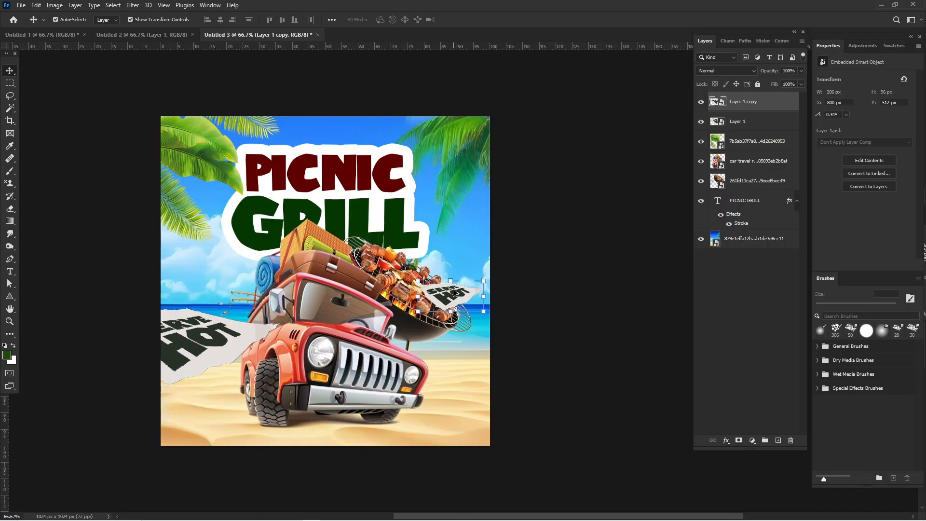
pyautogui.click(555, 260)
# - Duplicate the large SERVE HOT paper into the canvas's lower-right corner and apply a 4.8 px Gaussian Blur to the copy
pyautogui.click(186, 359)
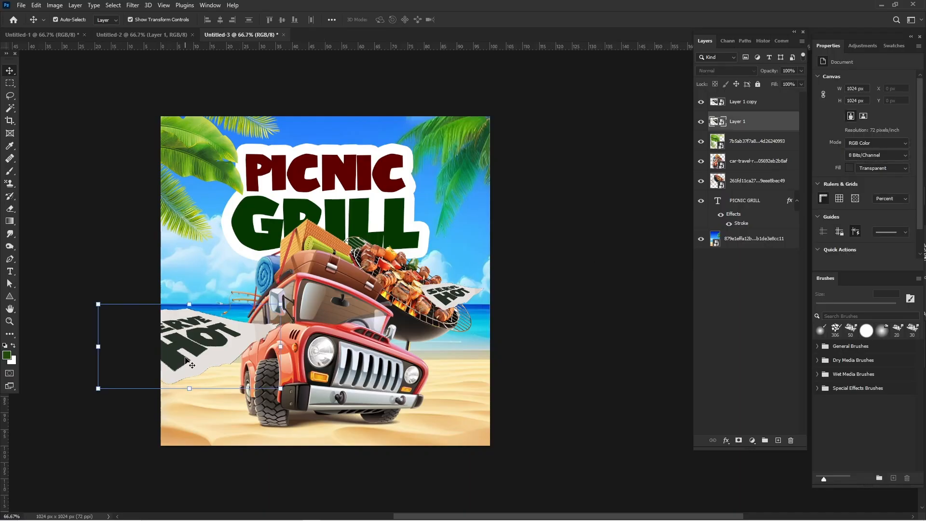
pyautogui.moveTo(185, 359); pyautogui.dragTo(475, 444)
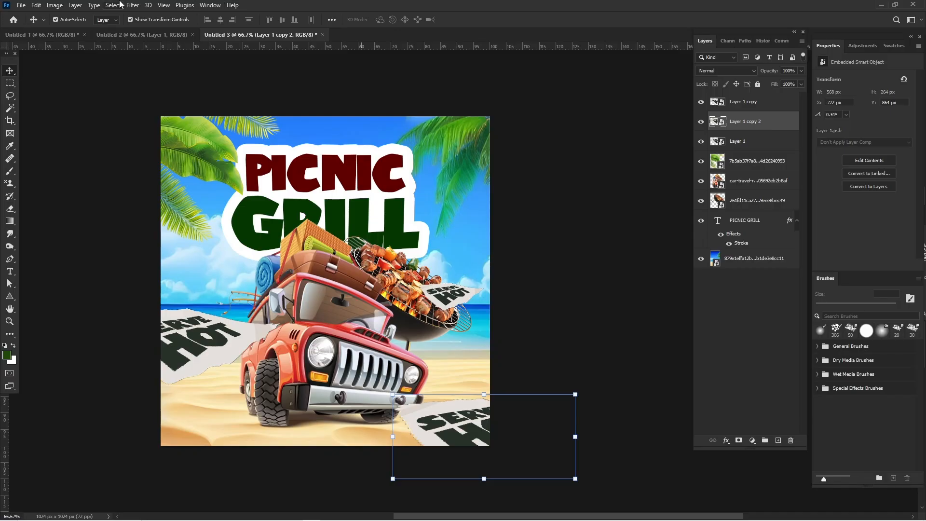
pyautogui.click(148, 5)
pyautogui.moveTo(133, 5)
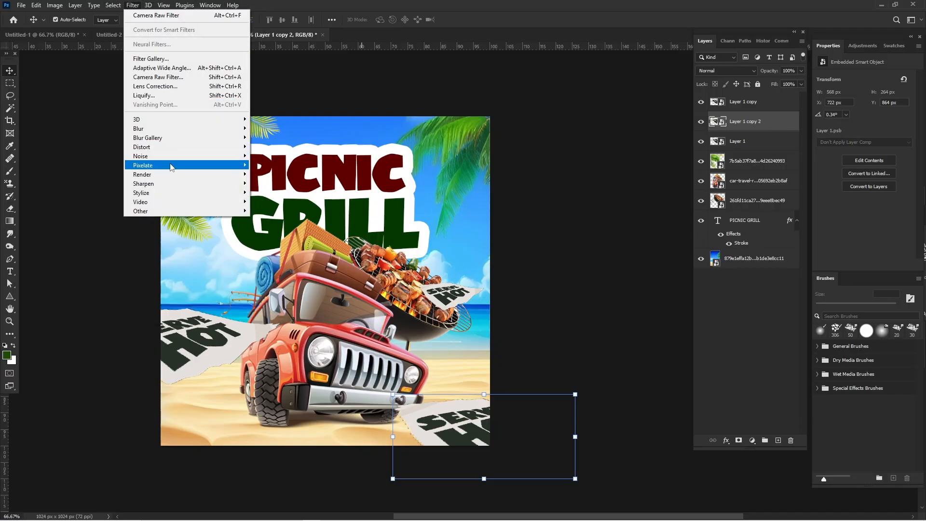
pyautogui.moveTo(180, 129)
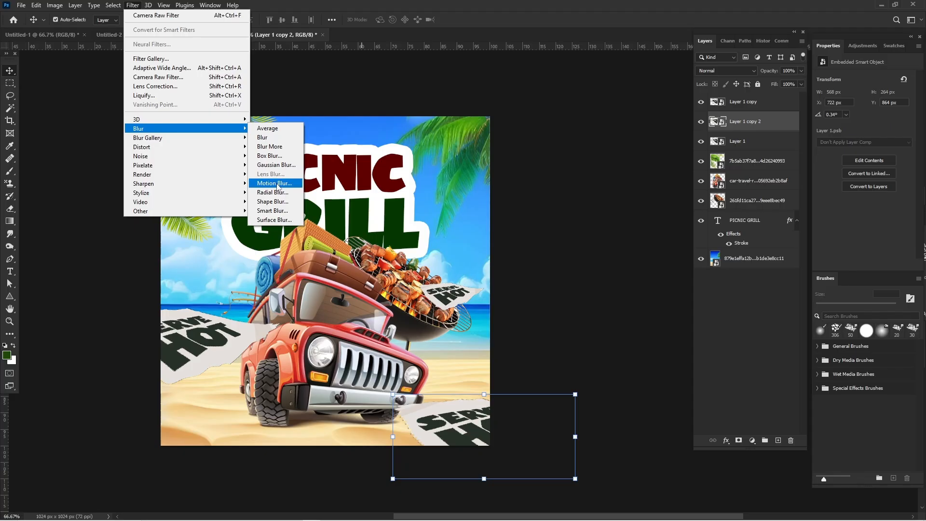
pyautogui.click(277, 164)
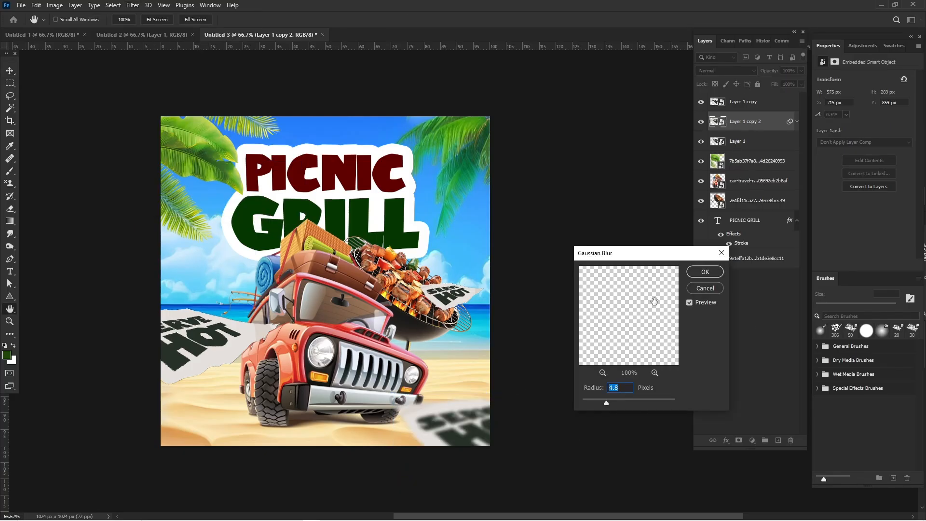
pyautogui.click(704, 272)
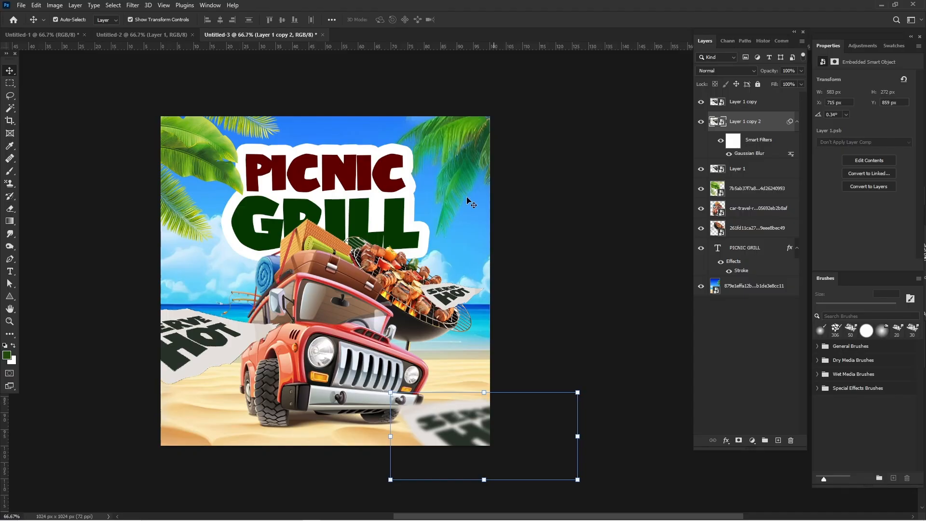
pyautogui.click(577, 214)
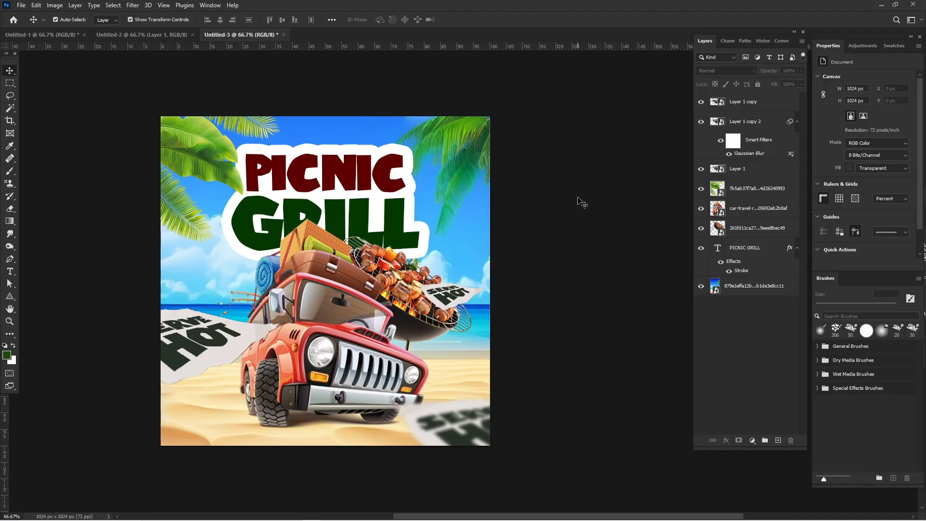
# - Stamp all visible layers into a new layer and apply Camera Raw with Texture +64, Clarity +29, Dehaze +22 and Vibrance +46
pyautogui.hotkey('ctrl', 'shift', 'alt', 'e')
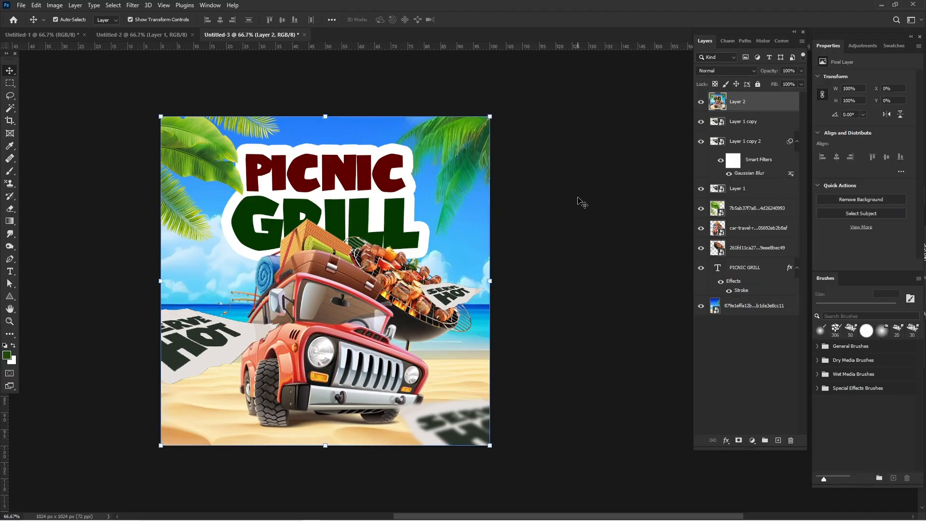
pyautogui.click(133, 5)
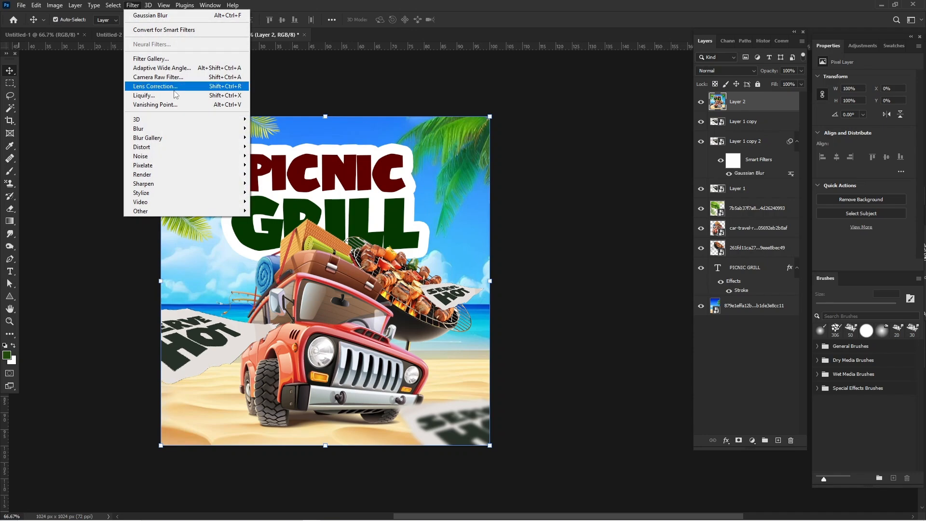
pyautogui.click(193, 77)
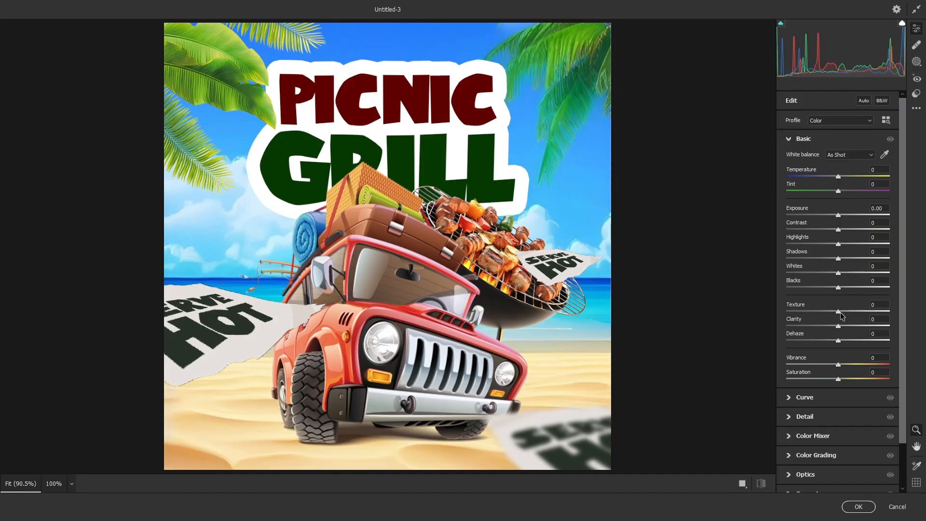
pyautogui.moveTo(839, 311); pyautogui.dragTo(852, 325)
pyautogui.moveTo(849, 364); pyautogui.dragTo(851, 342)
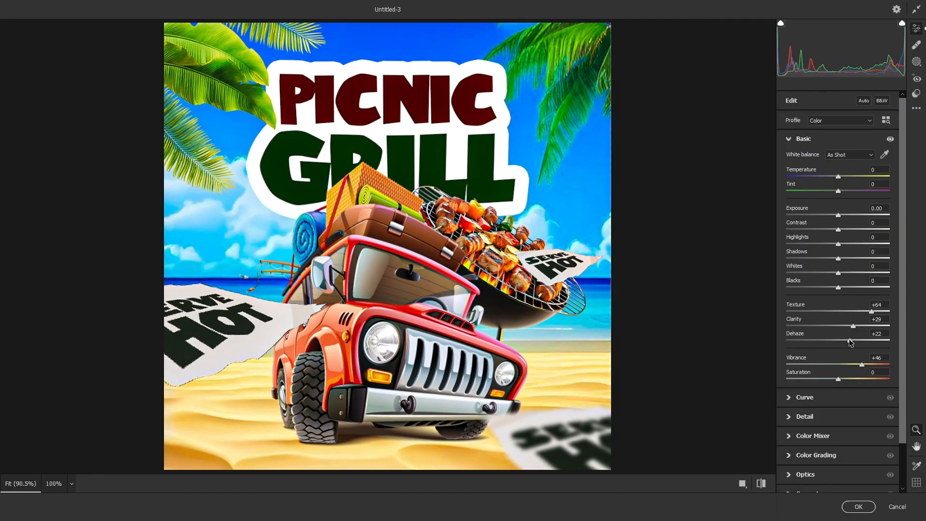
pyautogui.click(851, 507)
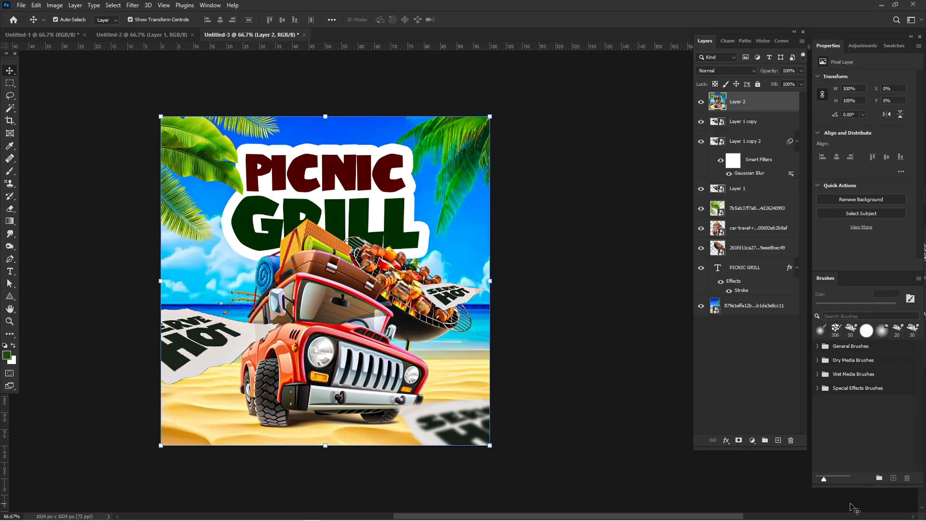
# - Add 5.82% Gaussian monochromatic noise to the merged layer and deselect it
pyautogui.click(133, 5)
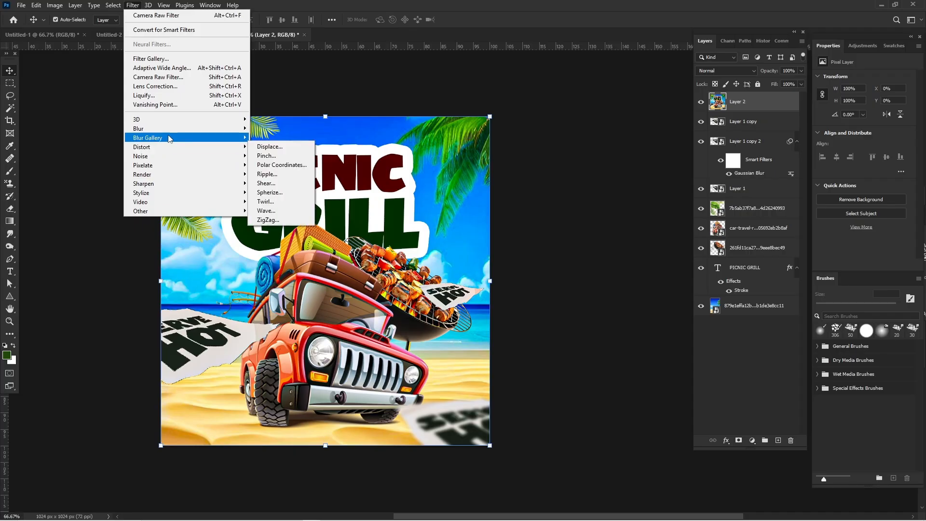
pyautogui.moveTo(172, 156)
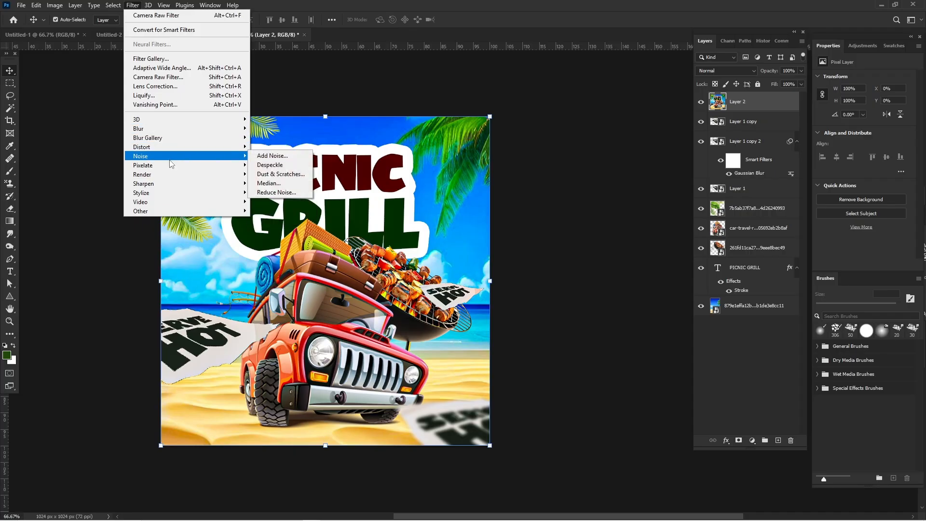
pyautogui.click(272, 155)
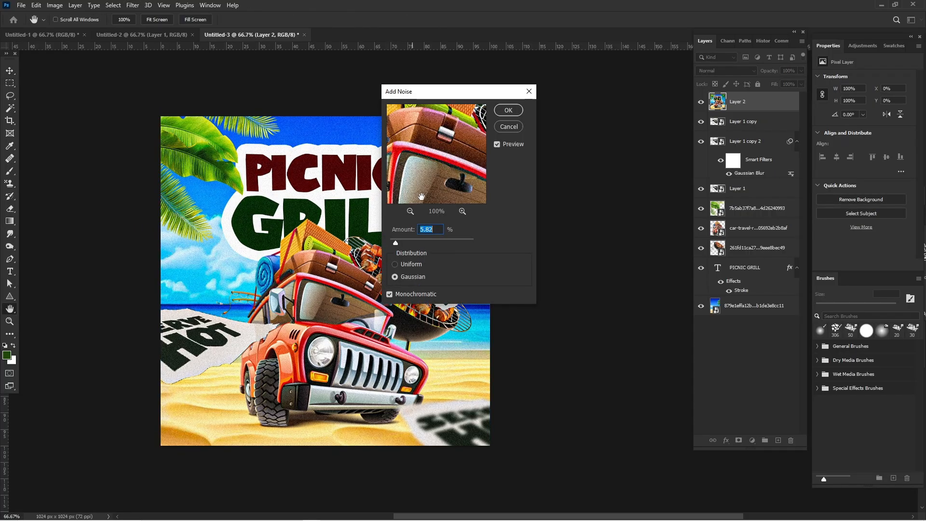
pyautogui.click(508, 110)
pyautogui.press('v')
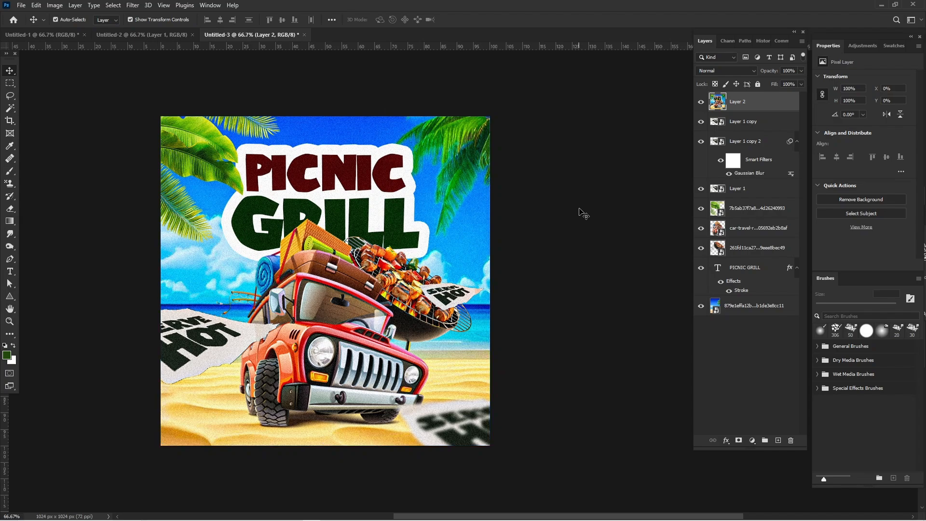
pyautogui.click(583, 213)
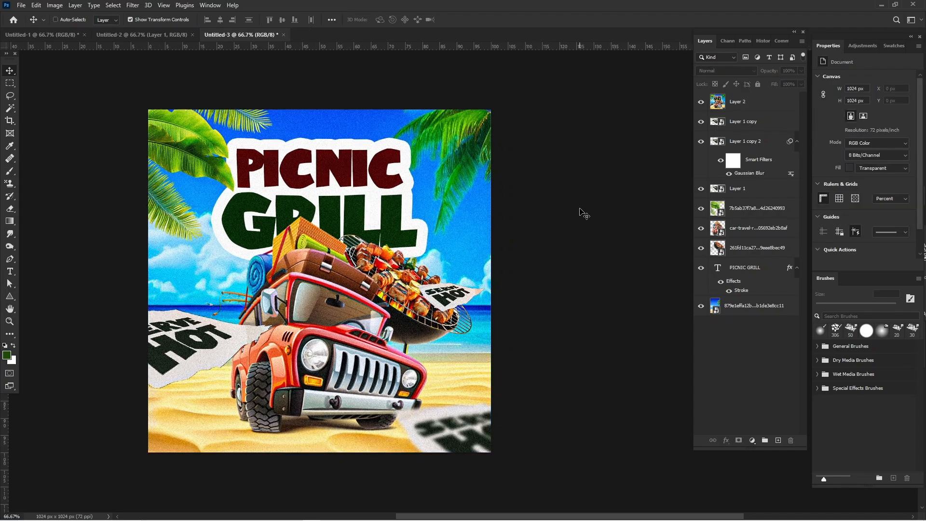
pyautogui.hotkey('ctrl', '+')
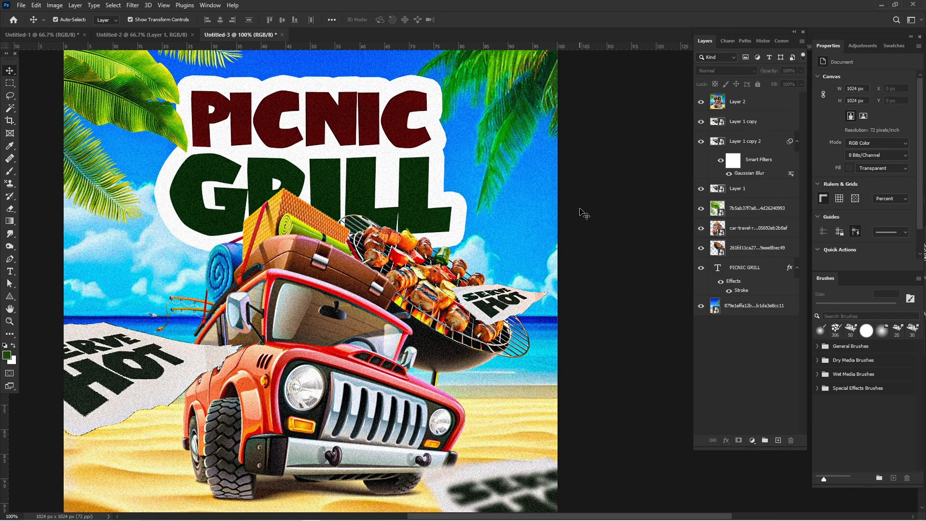
pyautogui.moveTo(436, 518)
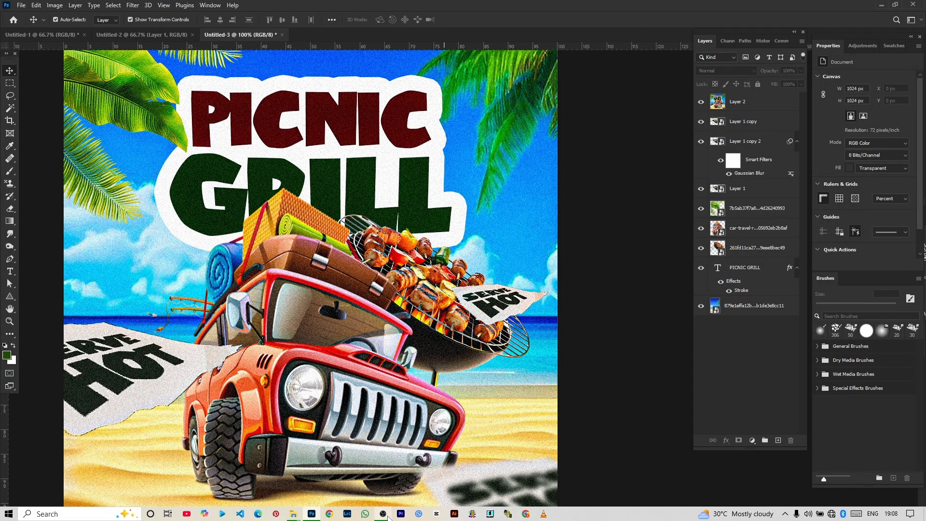
pyautogui.moveTo(388, 516)
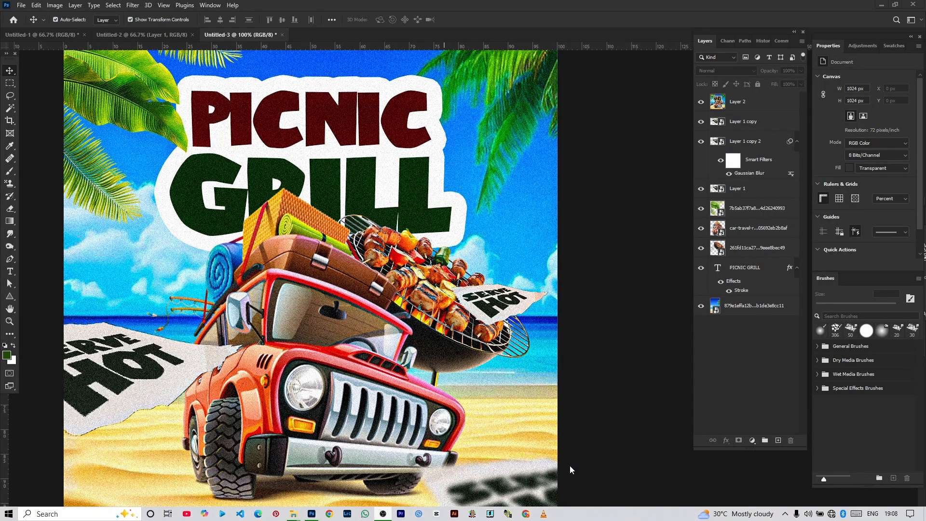